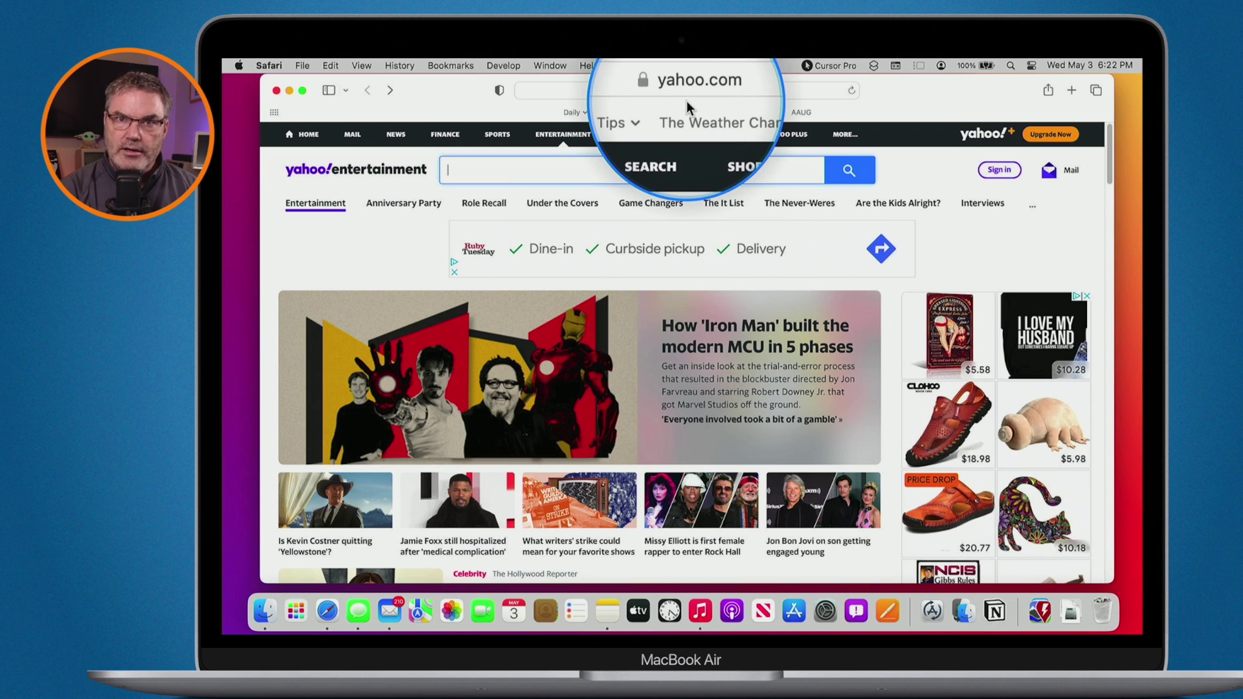
Open the article "How 'Iron Man' built the modern MCU in 5 phases" and expand its full story
{"action": "left_click", "coordinate": [710, 326]}
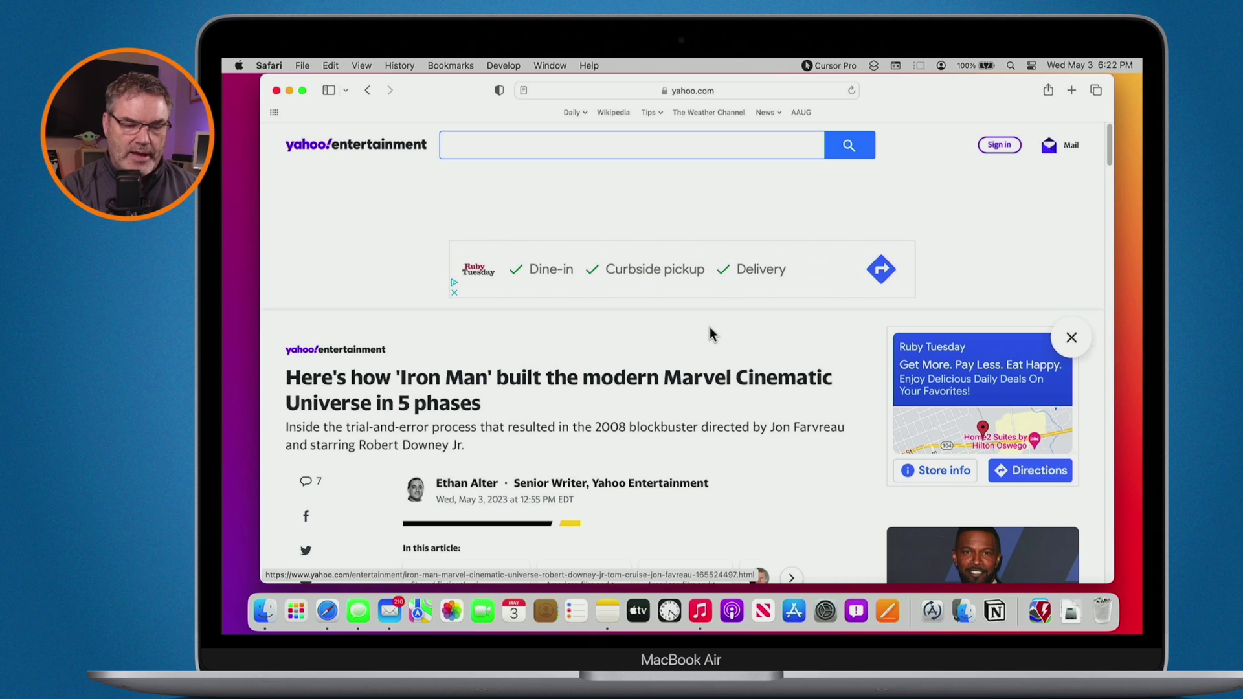
{"action": "scroll", "coordinate": [710, 328], "scroll_direction": "down", "scroll_amount": 10}
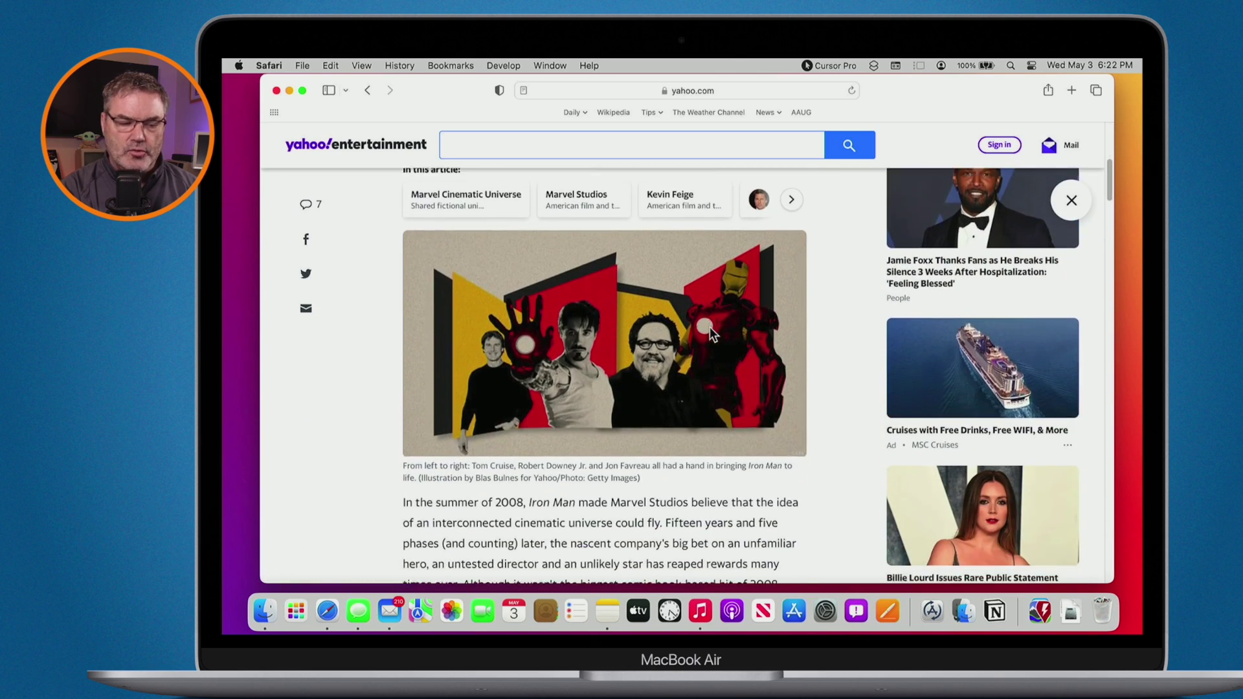
{"action": "scroll", "coordinate": [710, 327], "scroll_direction": "down", "scroll_amount": 11}
{"action": "scroll", "coordinate": [710, 327], "scroll_direction": "down", "scroll_amount": 2}
{"action": "scroll", "coordinate": [637, 411], "scroll_direction": "down", "scroll_amount": 18}
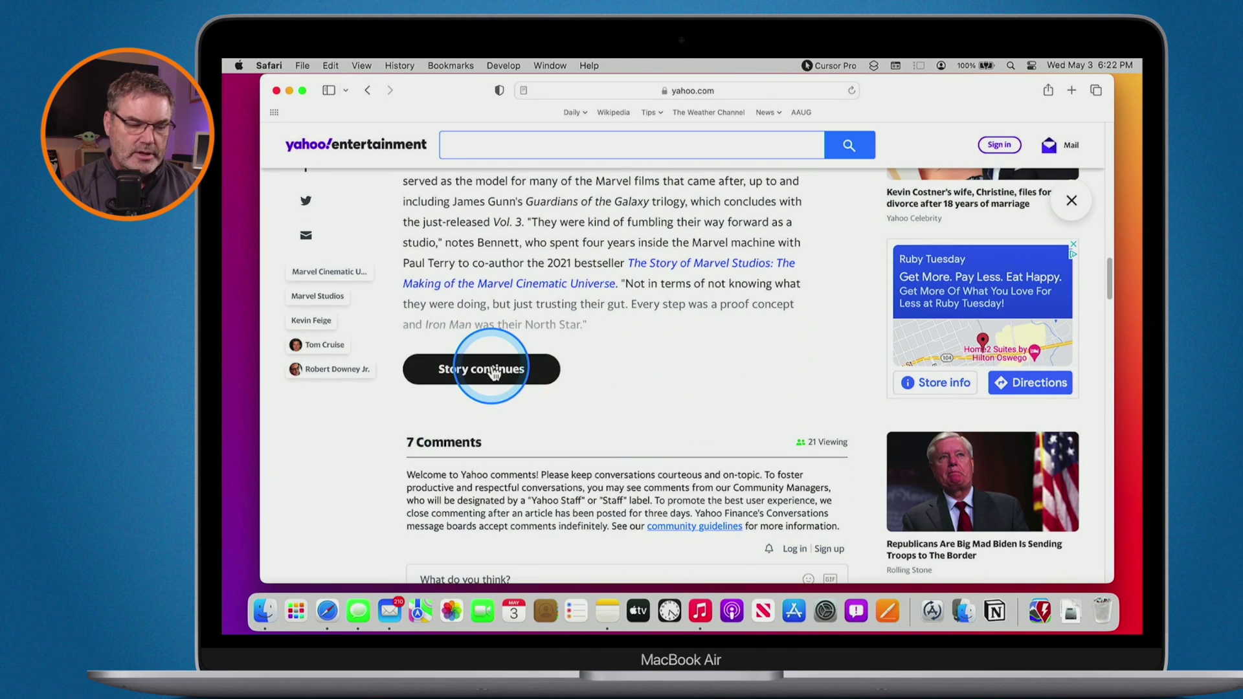
{"action": "left_click", "coordinate": [494, 370]}
{"action": "scroll", "coordinate": [492, 370], "scroll_direction": "down", "scroll_amount": 20}
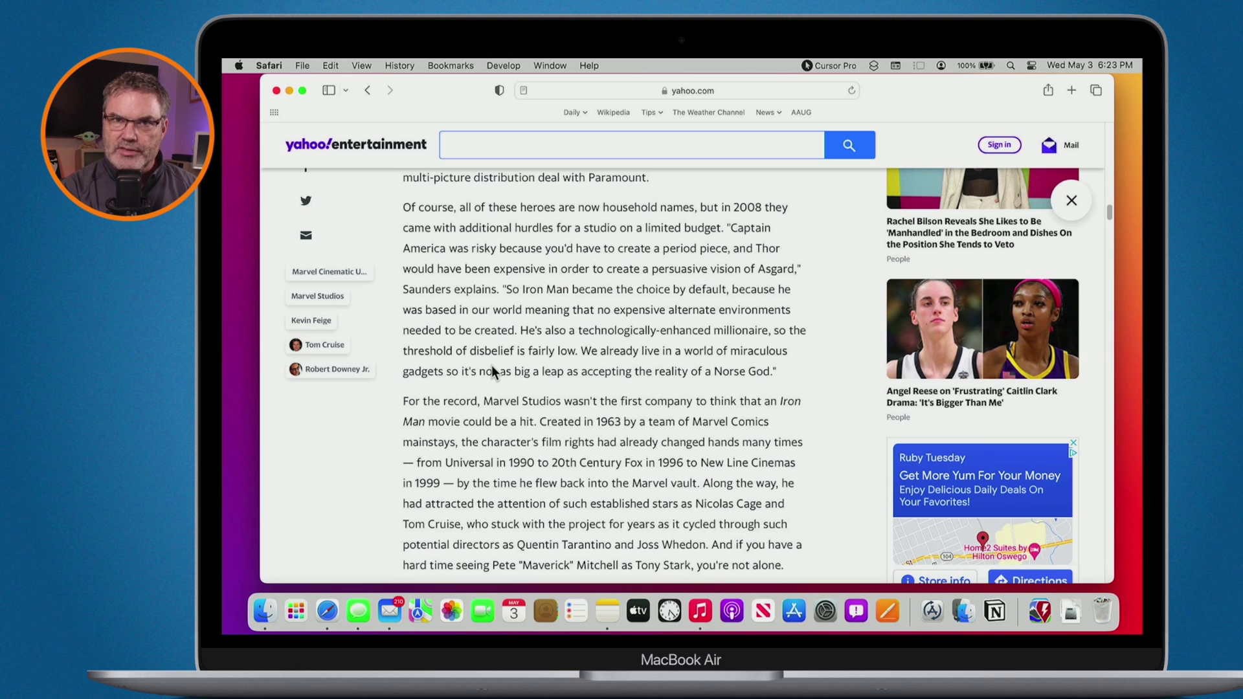
Show the expanded Iron Man article in Reader View, look through it, and return to the normal page
{"action": "left_click", "coordinate": [522, 90]}
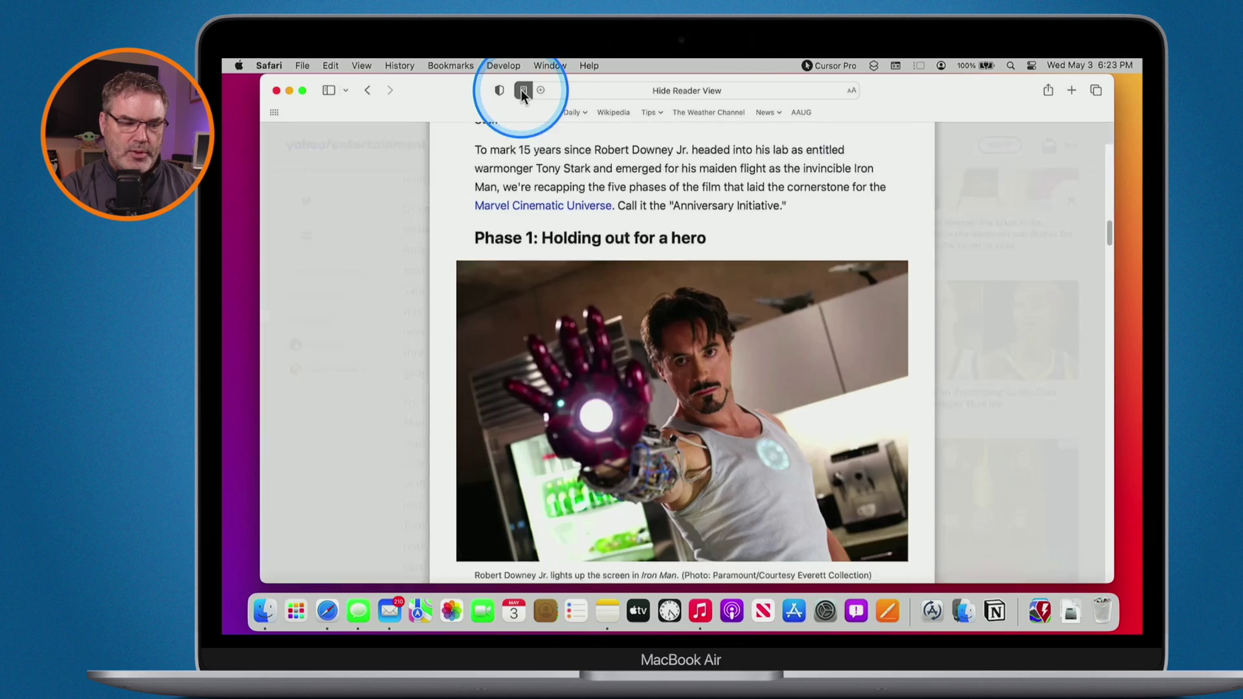
{"action": "scroll", "coordinate": [680, 338], "scroll_direction": "down", "scroll_amount": 5}
{"action": "scroll", "coordinate": [680, 343], "scroll_direction": "down", "scroll_amount": 15}
{"action": "scroll", "coordinate": [680, 338], "scroll_direction": "down", "scroll_amount": 20}
{"action": "scroll", "coordinate": [680, 337], "scroll_direction": "down", "scroll_amount": 1}
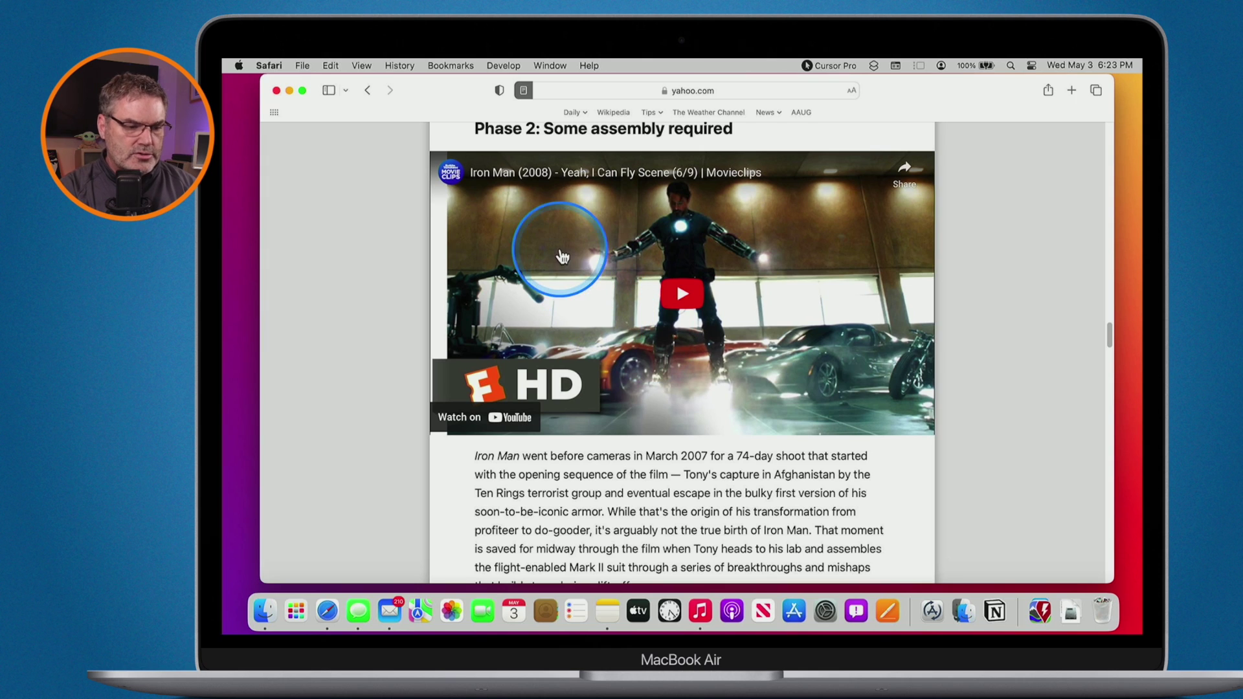
{"action": "left_click", "coordinate": [524, 95]}
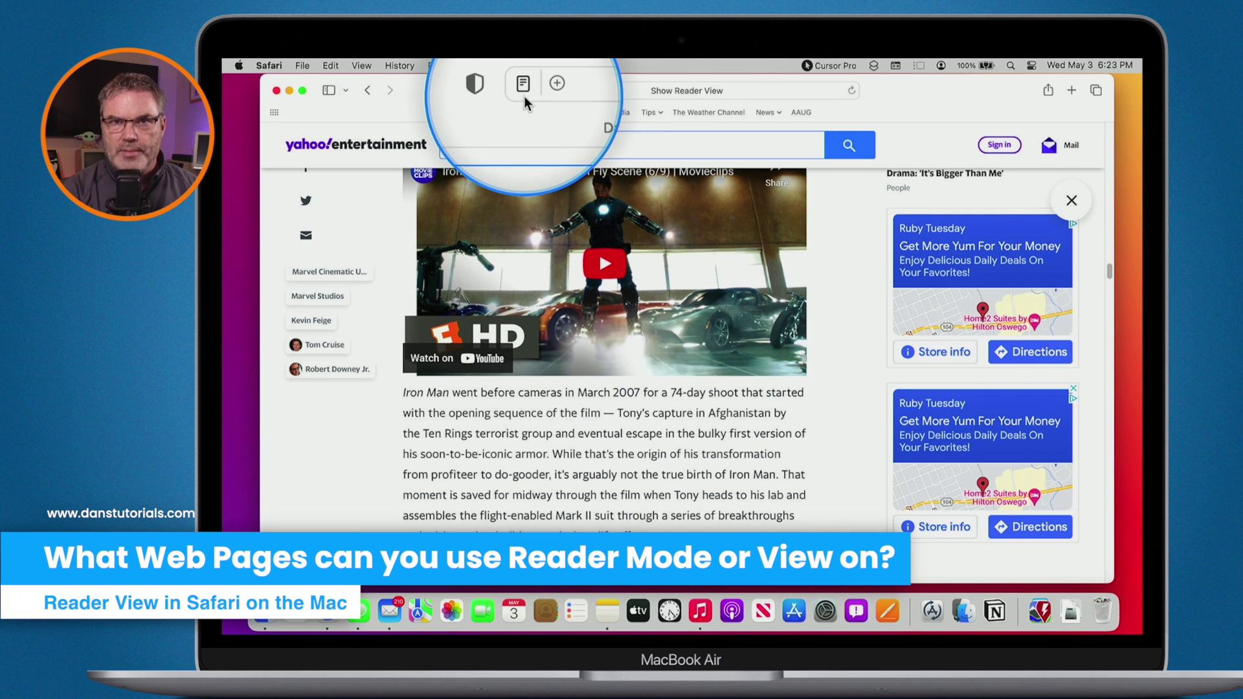
Go back to the Yahoo Entertainment page and reopen the Iron Man article down to its "Story continues" break
{"action": "left_click", "coordinate": [367, 91]}
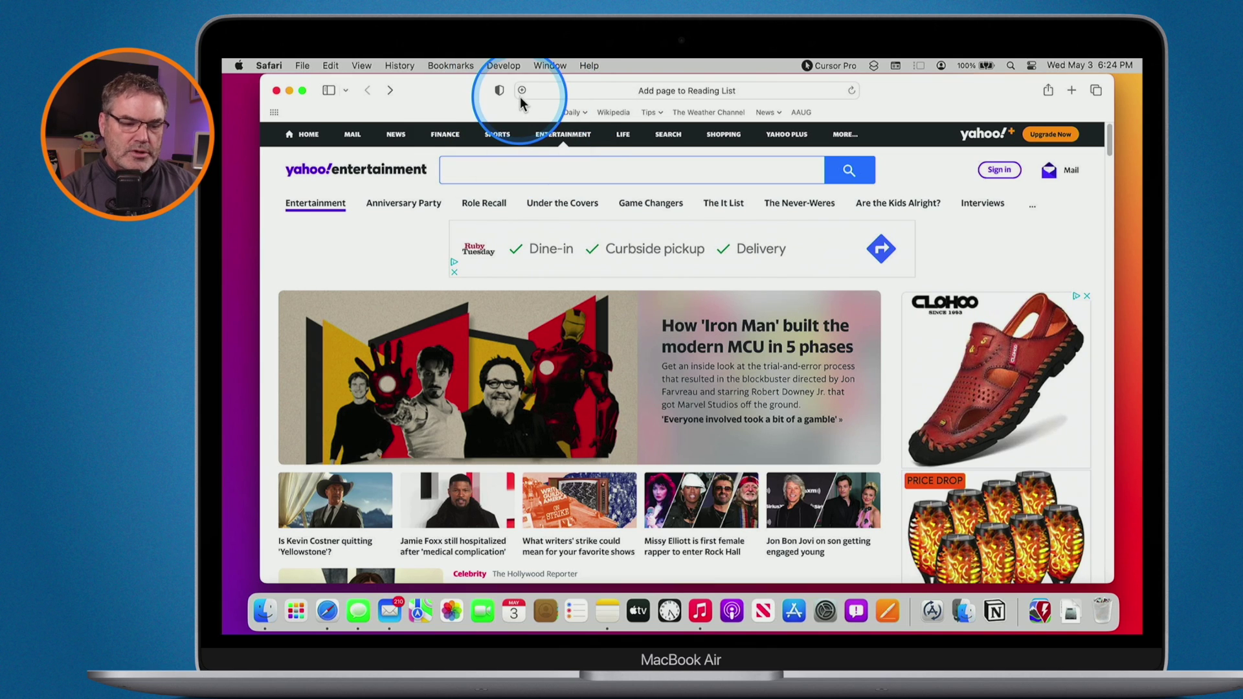
{"action": "left_click", "coordinate": [730, 334]}
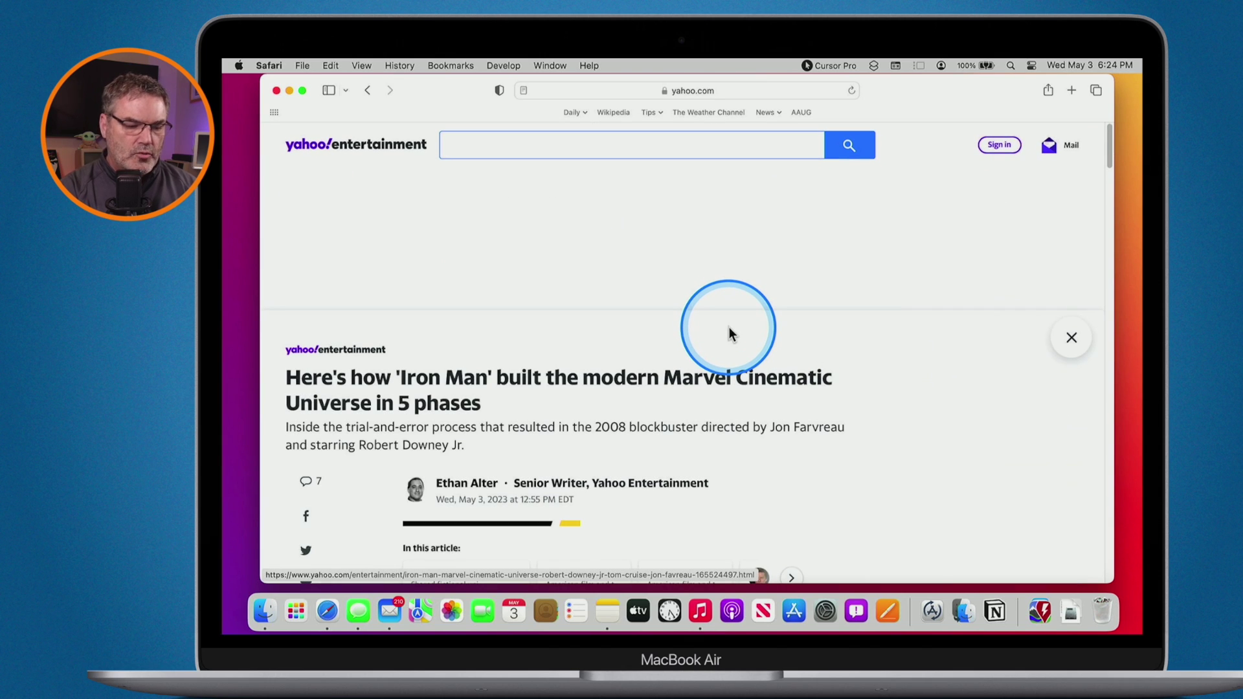
{"action": "scroll", "coordinate": [729, 334], "scroll_direction": "down", "scroll_amount": 3}
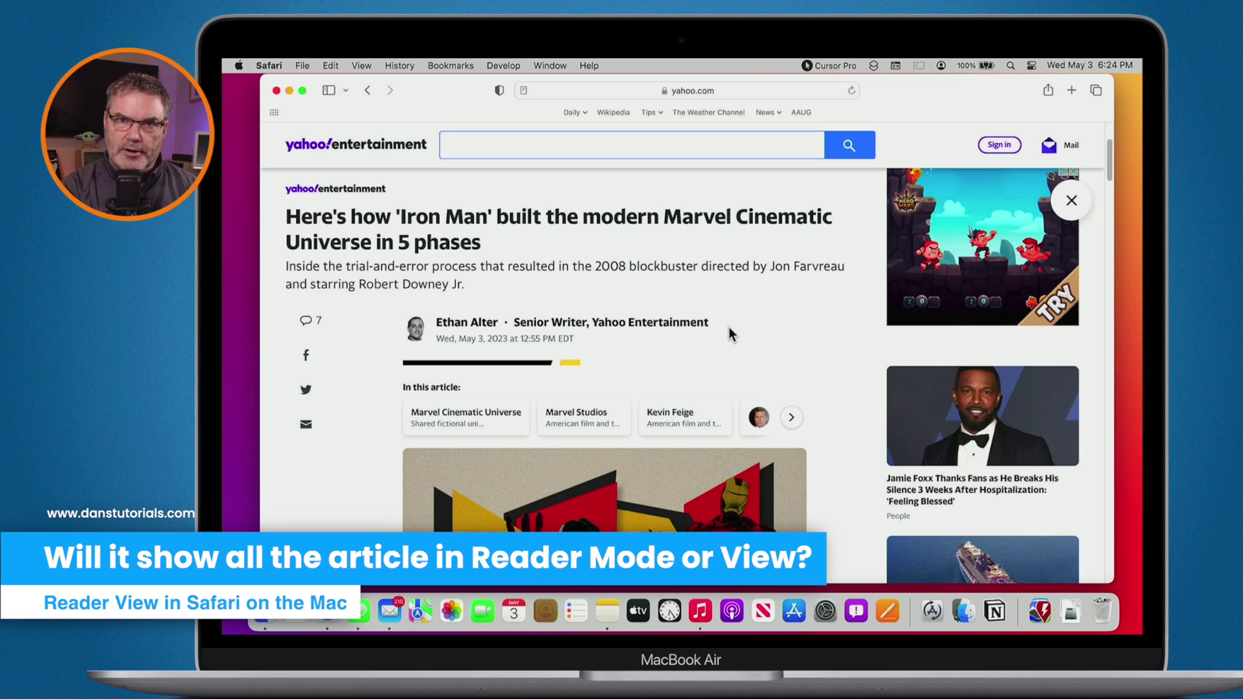
{"action": "scroll", "coordinate": [729, 331], "scroll_direction": "down", "scroll_amount": 10}
{"action": "scroll", "coordinate": [728, 329], "scroll_direction": "down", "scroll_amount": 10}
{"action": "left_click", "coordinate": [470, 383]}
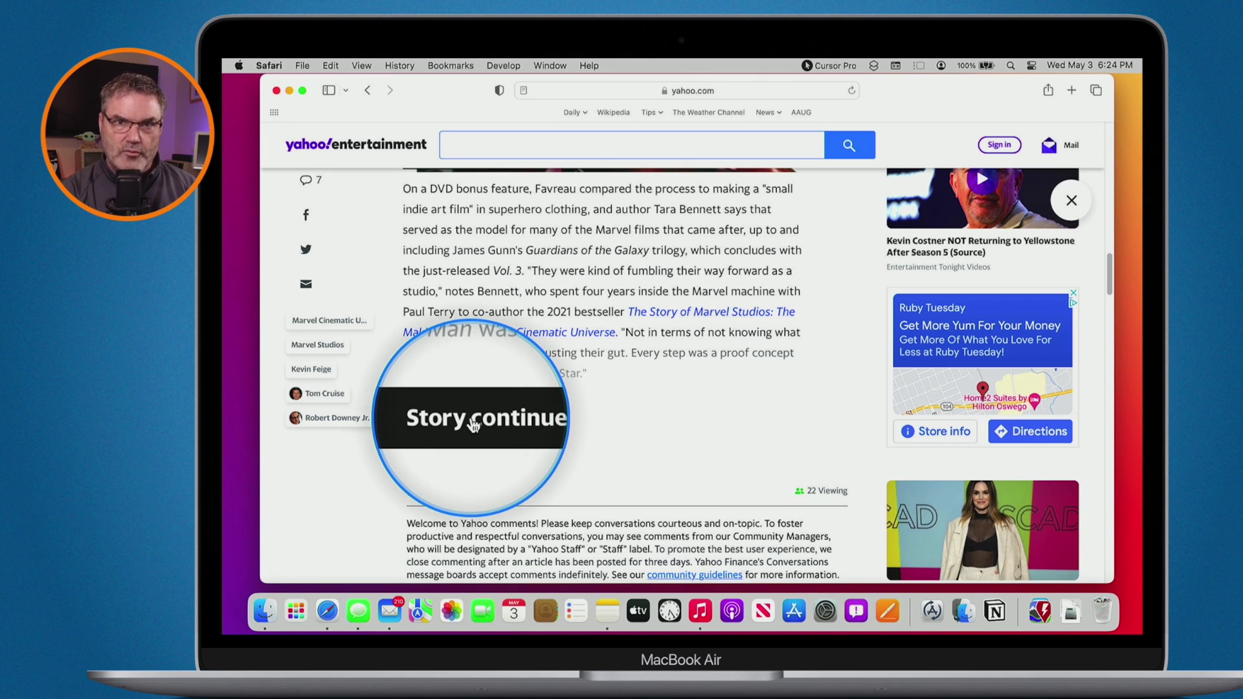
Show the unexpanded article in Reader View, check its beginning and end, and leave Reader View
{"action": "left_click", "coordinate": [523, 91]}
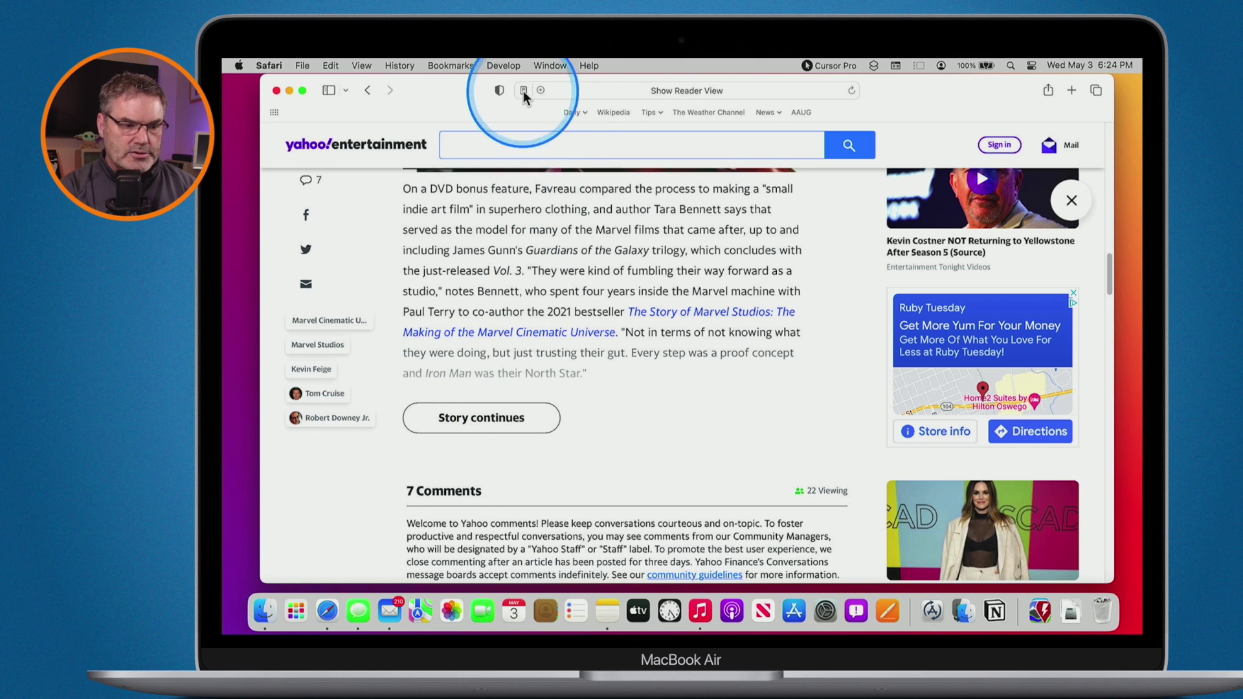
{"action": "scroll", "coordinate": [552, 282], "scroll_direction": "up", "scroll_amount": 15}
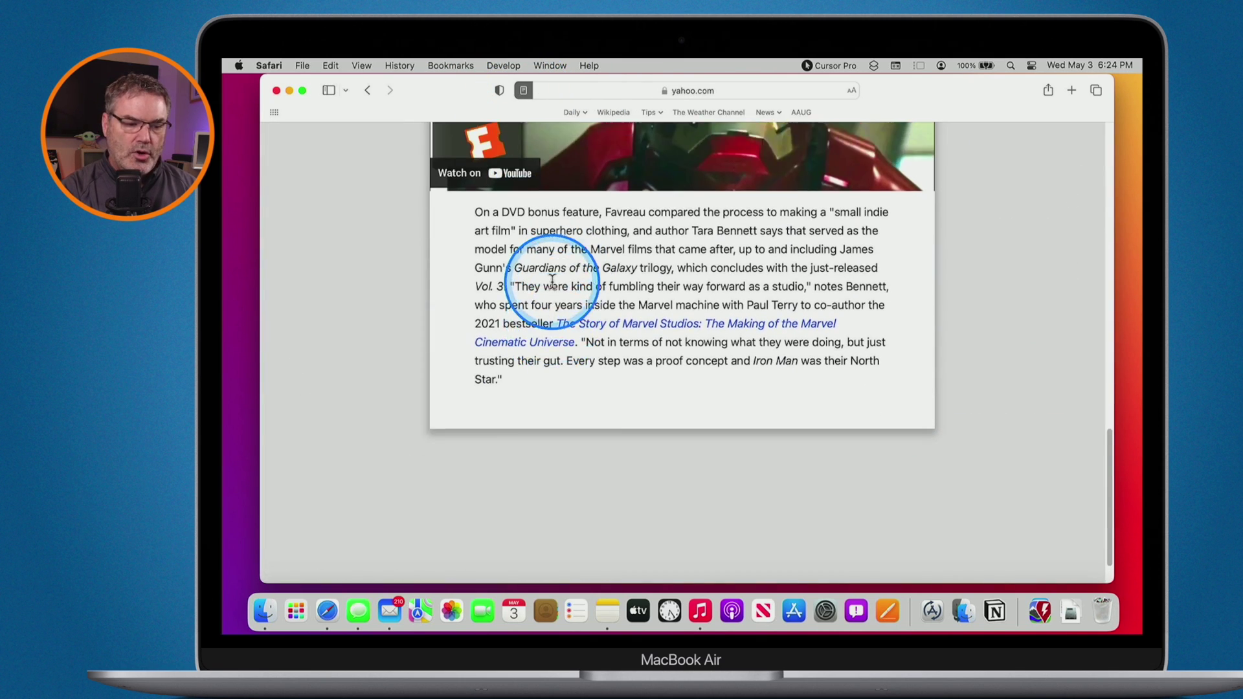
{"action": "scroll", "coordinate": [552, 282], "scroll_direction": "up", "scroll_amount": 5}
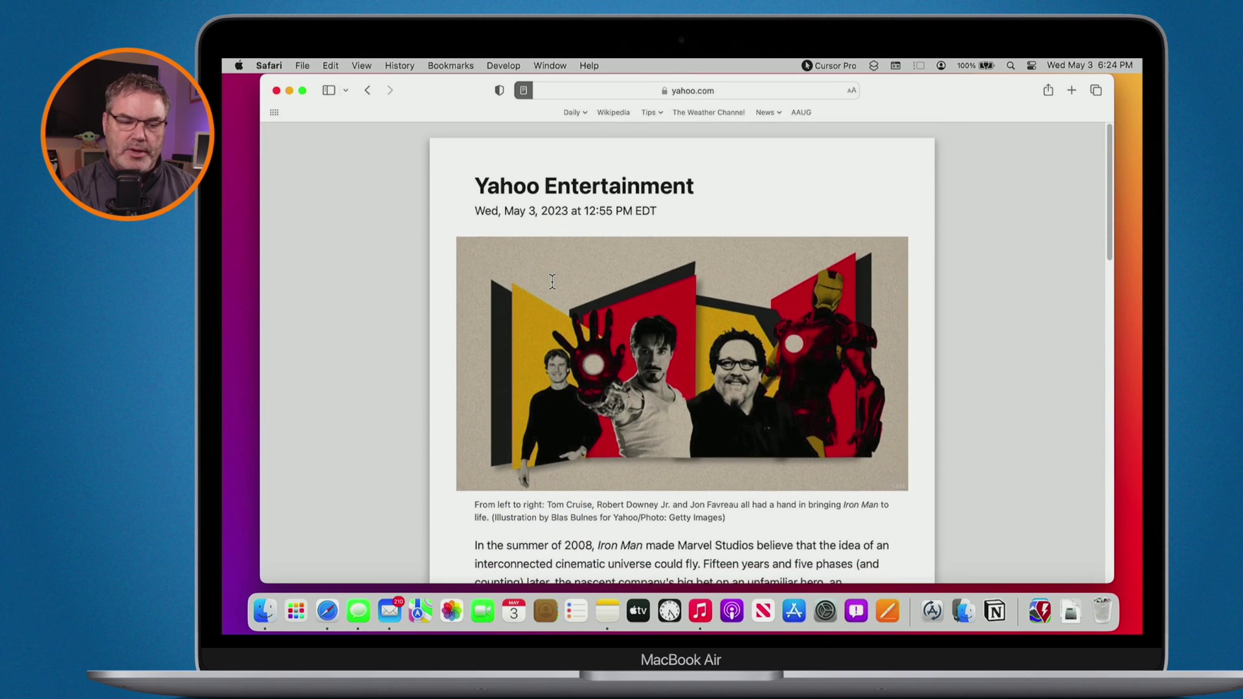
{"action": "scroll", "coordinate": [552, 282], "scroll_direction": "down", "scroll_amount": 20}
{"action": "scroll", "coordinate": [552, 281], "scroll_direction": "down", "scroll_amount": 3}
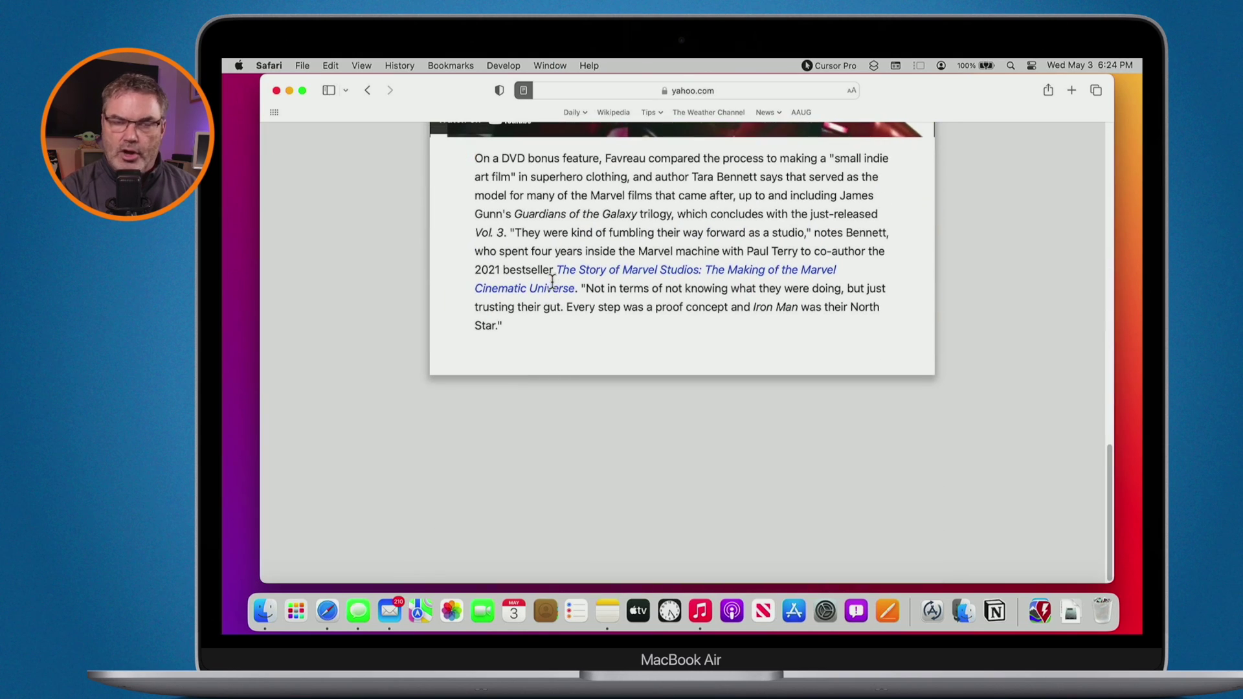
{"action": "key", "text": "super+shift+r"}
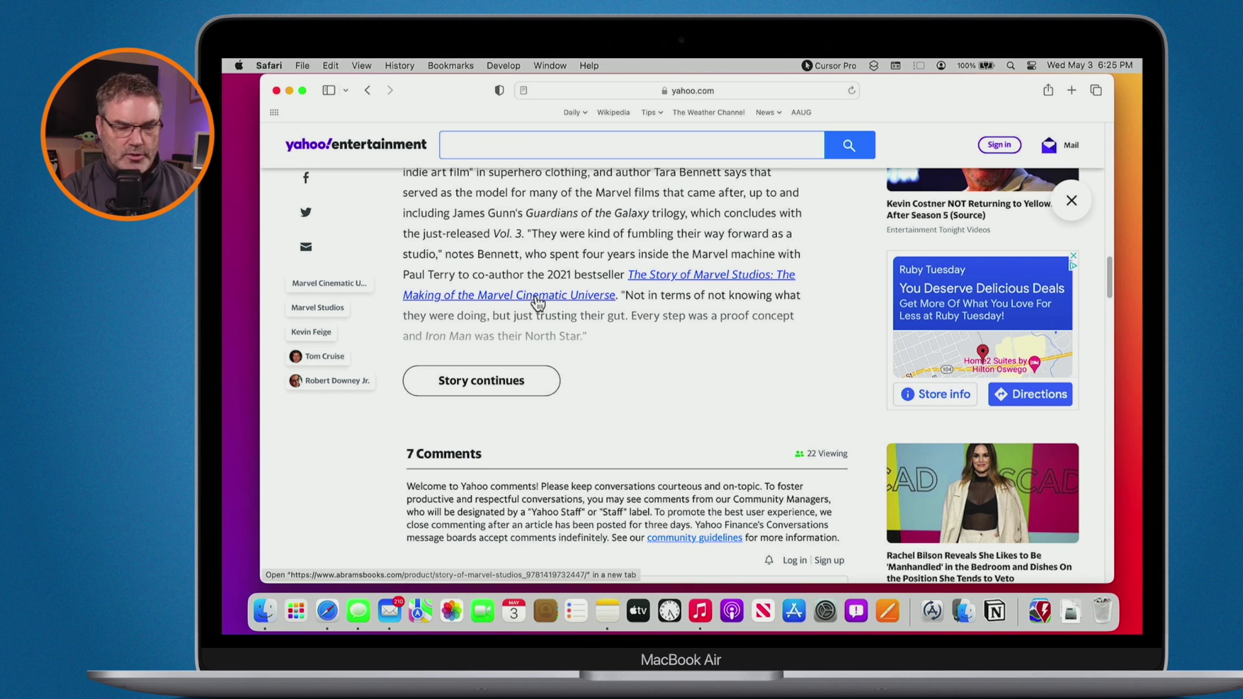
Expand the full Iron Man story and look through the complete text in Reader View
{"action": "left_click", "coordinate": [469, 382]}
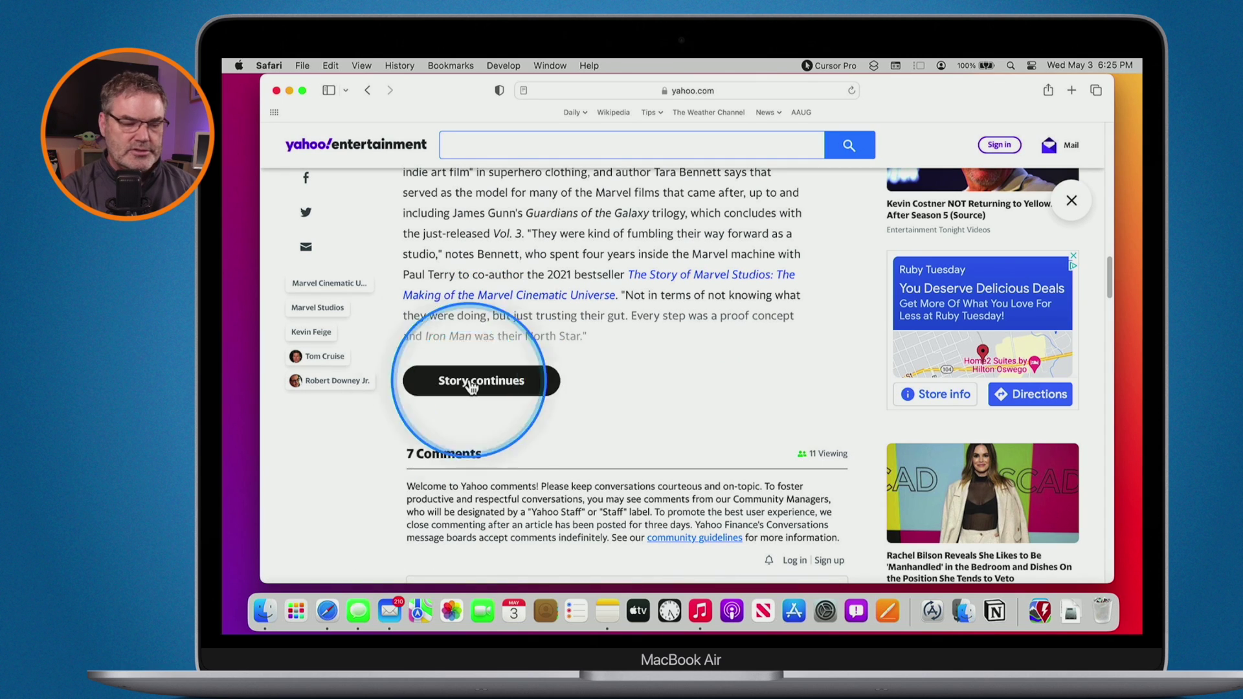
{"action": "left_click", "coordinate": [523, 91]}
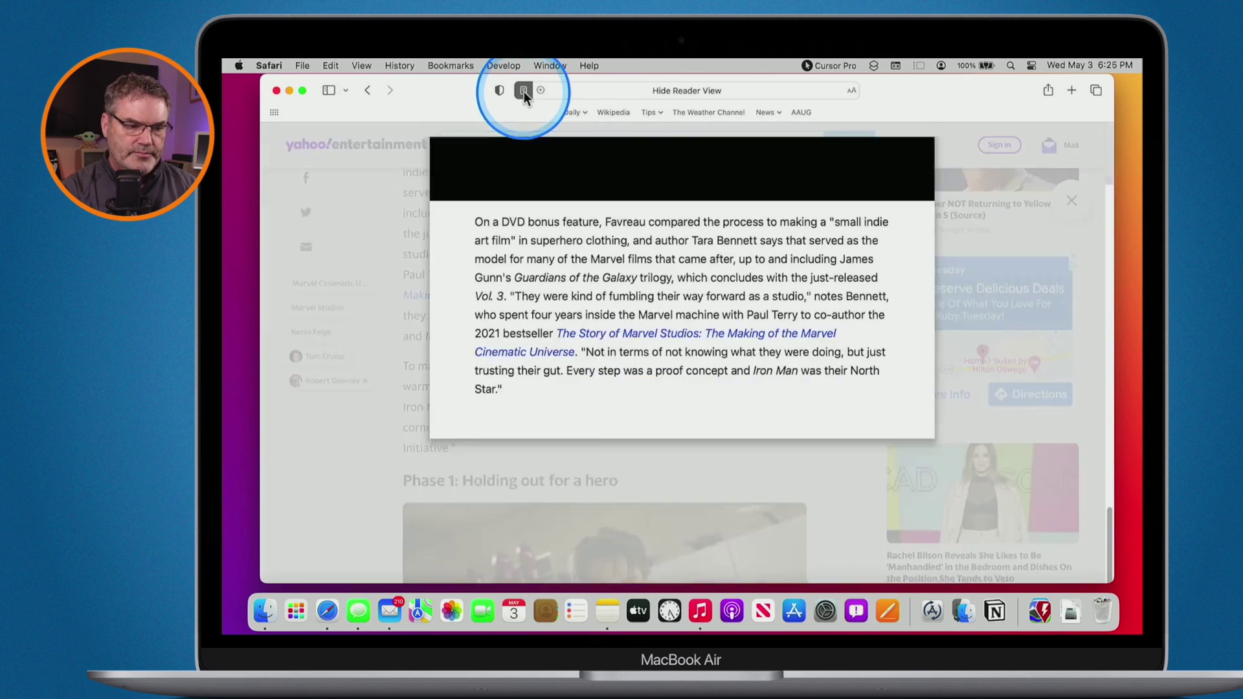
{"action": "scroll", "coordinate": [520, 233], "scroll_direction": "down", "scroll_amount": 20}
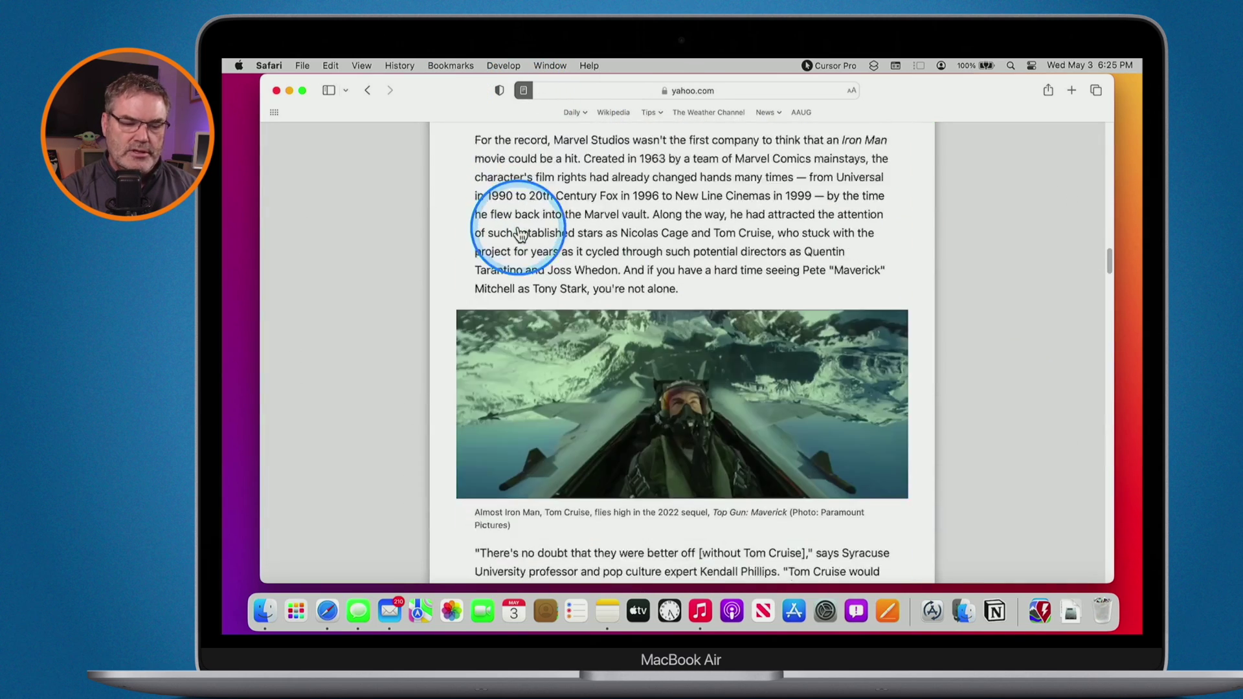
{"action": "scroll", "coordinate": [517, 231], "scroll_direction": "down", "scroll_amount": 20}
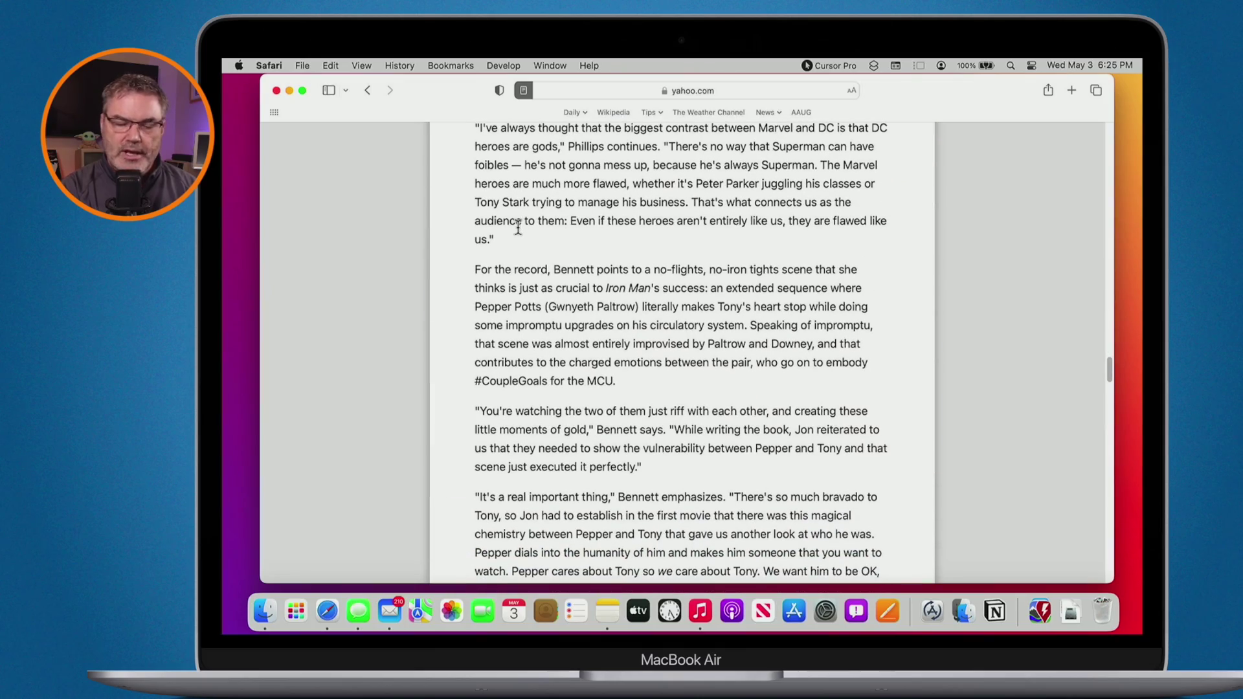
{"action": "scroll", "coordinate": [518, 226], "scroll_direction": "up", "scroll_amount": 5}
Hide Reader View on the Iron Man article and go back to the Yahoo Entertainment page
{"action": "left_click", "coordinate": [522, 91]}
{"action": "left_click", "coordinate": [509, 361]}
{"action": "scroll", "coordinate": [509, 362], "scroll_direction": "down", "scroll_amount": 5}
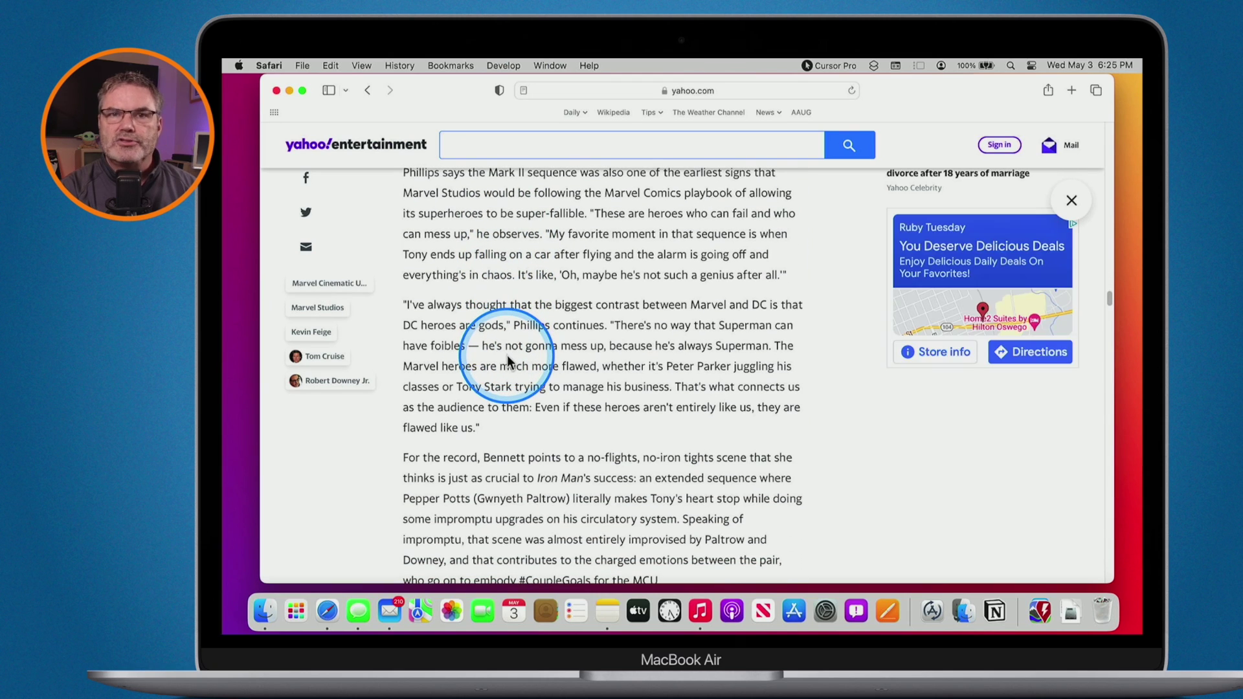
{"action": "scroll", "coordinate": [507, 354], "scroll_direction": "left", "scroll_amount": 5}
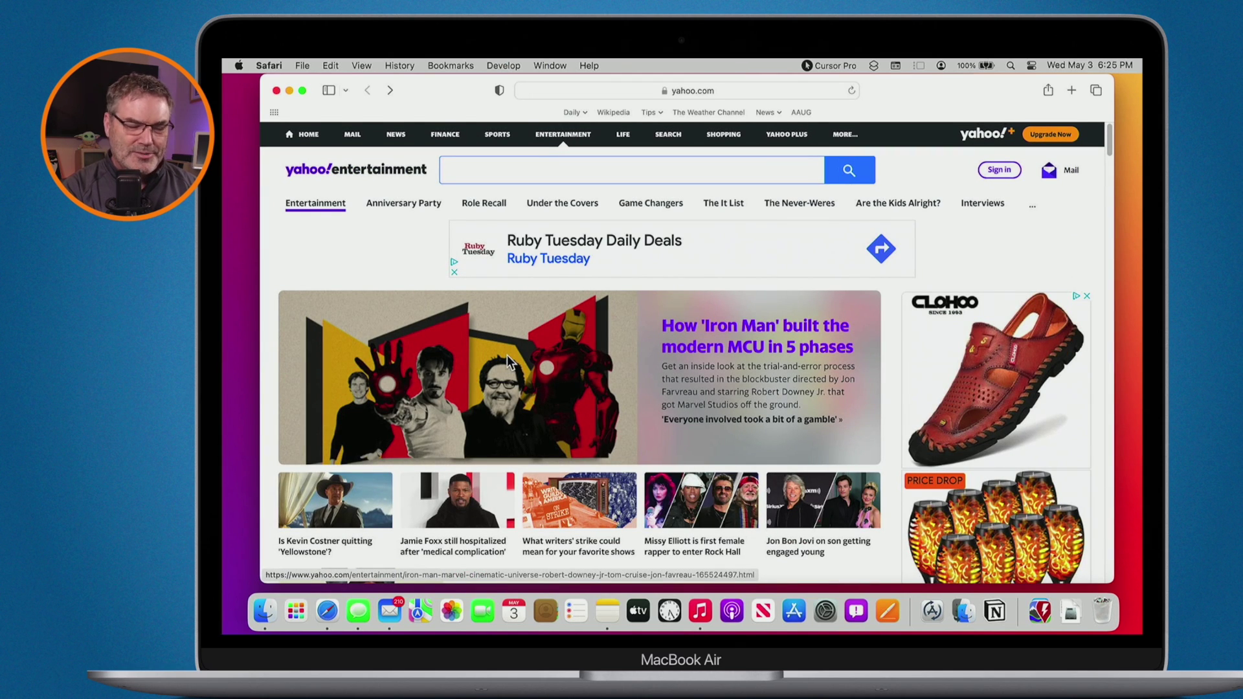
Open the article "Ben Affleck Reveals Plans for Villain Storyline in His Scrapped Batman Film" and find its "Story continues" break
{"action": "scroll", "coordinate": [506, 356], "scroll_direction": "down", "scroll_amount": 1}
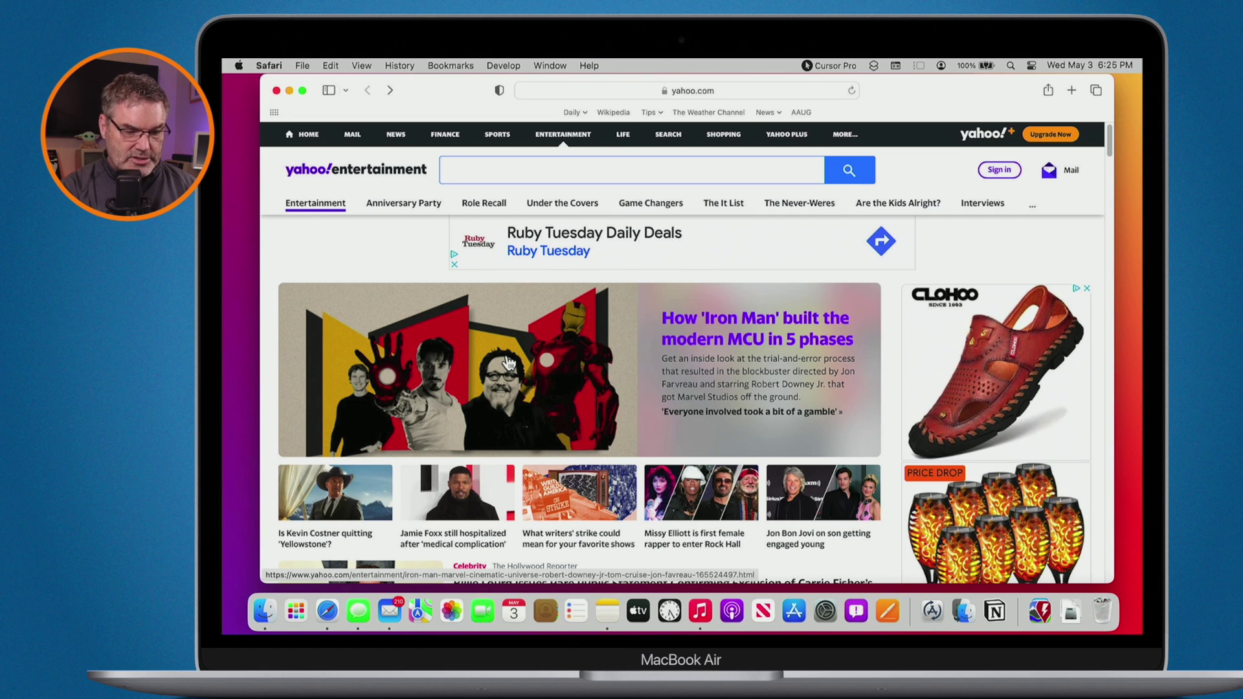
{"action": "scroll", "coordinate": [508, 362], "scroll_direction": "down", "scroll_amount": 10}
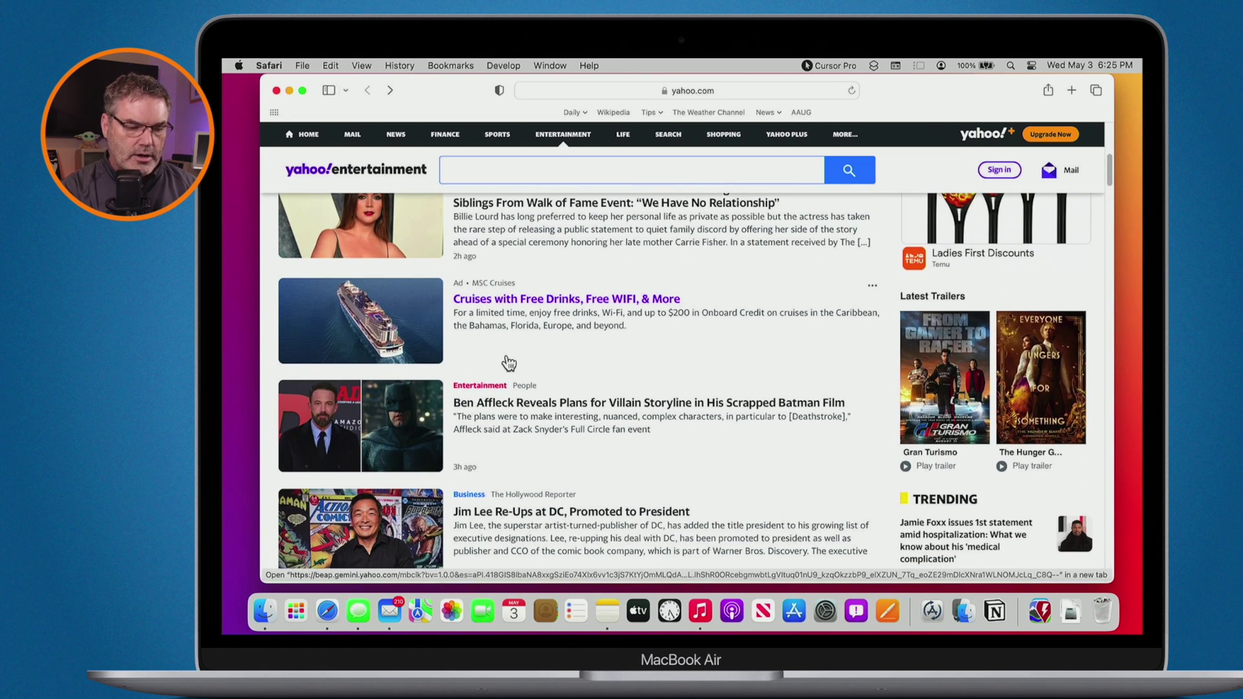
{"action": "left_click", "coordinate": [552, 412]}
{"action": "scroll", "coordinate": [552, 412], "scroll_direction": "down", "scroll_amount": 10}
{"action": "scroll", "coordinate": [551, 405], "scroll_direction": "down", "scroll_amount": 7}
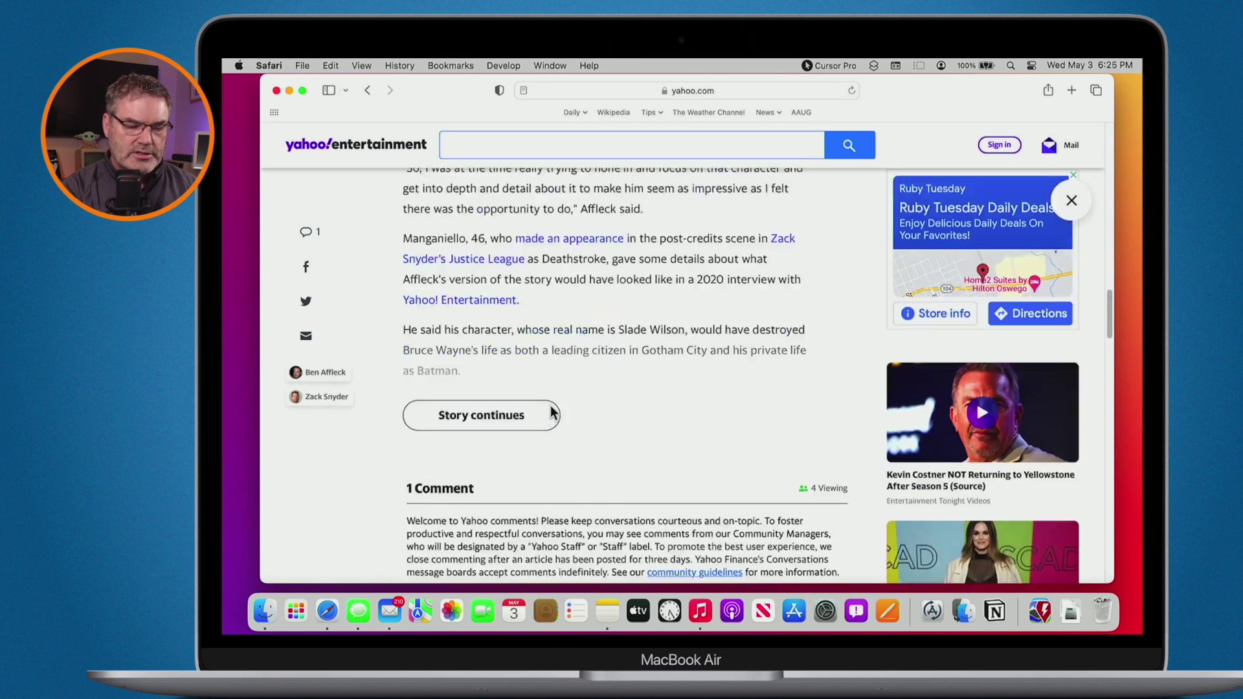
Expand the full Ben Affleck story and show it in Reader View
{"action": "scroll", "coordinate": [550, 406], "scroll_direction": "up", "scroll_amount": 2}
{"action": "left_click", "coordinate": [492, 345]}
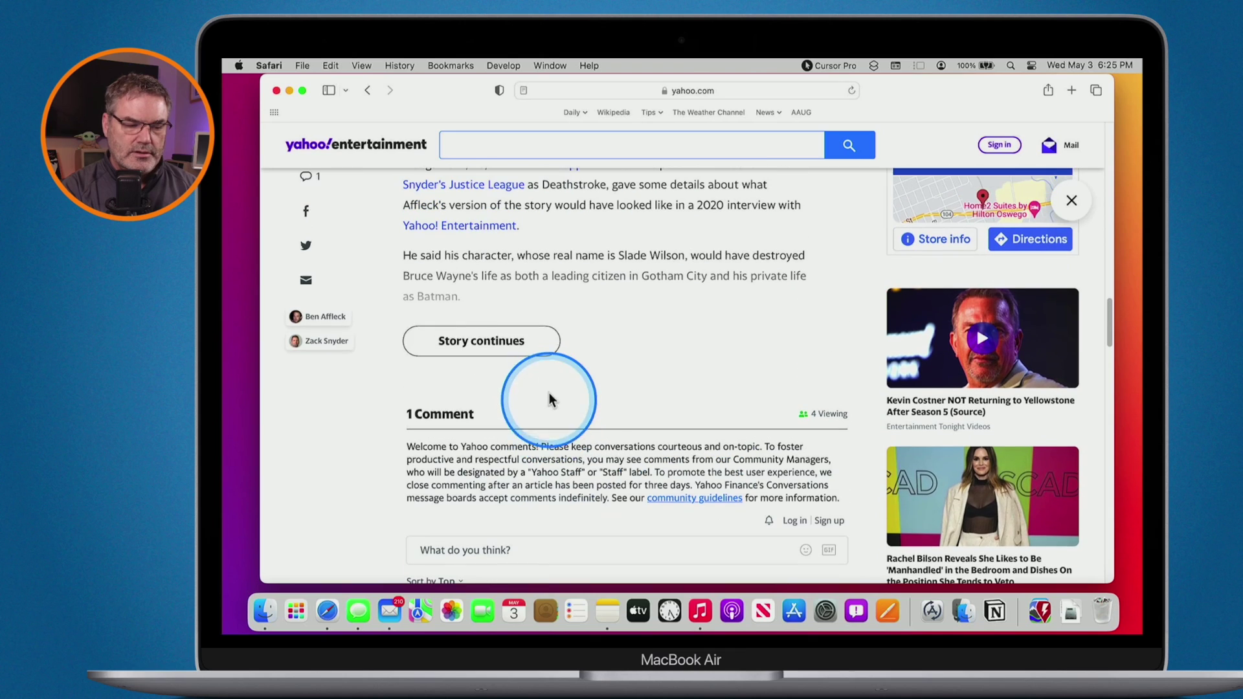
{"action": "left_click", "coordinate": [488, 346]}
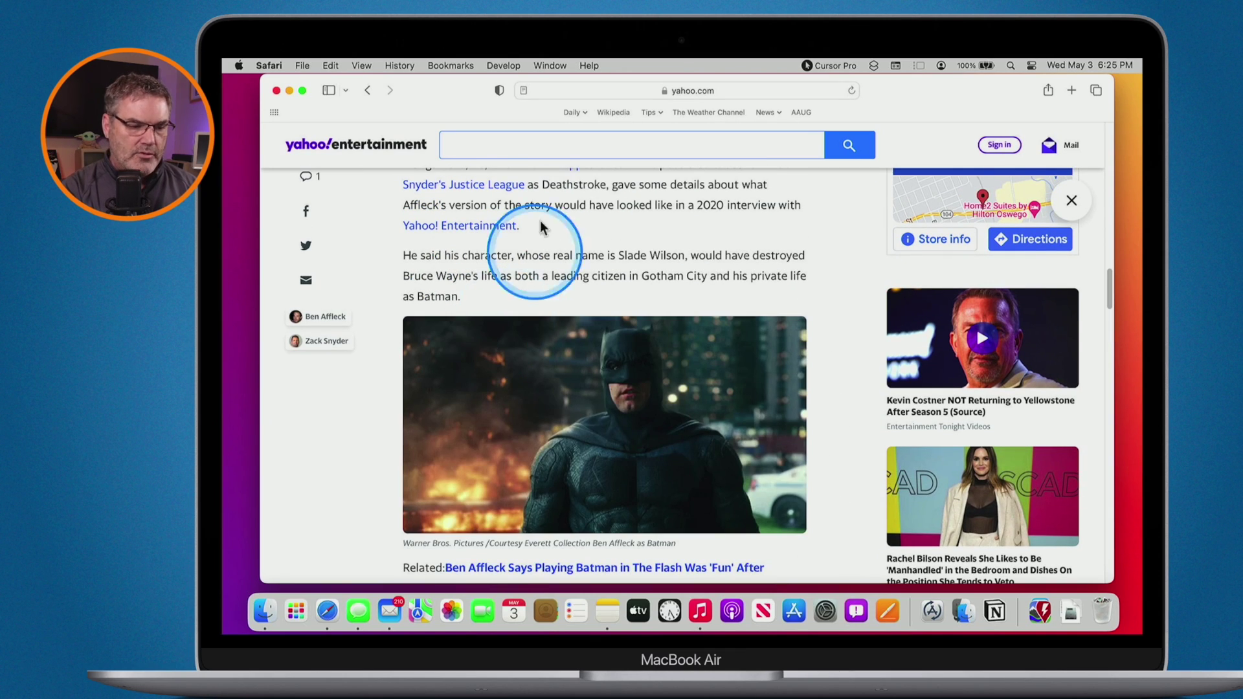
{"action": "left_click", "coordinate": [523, 89]}
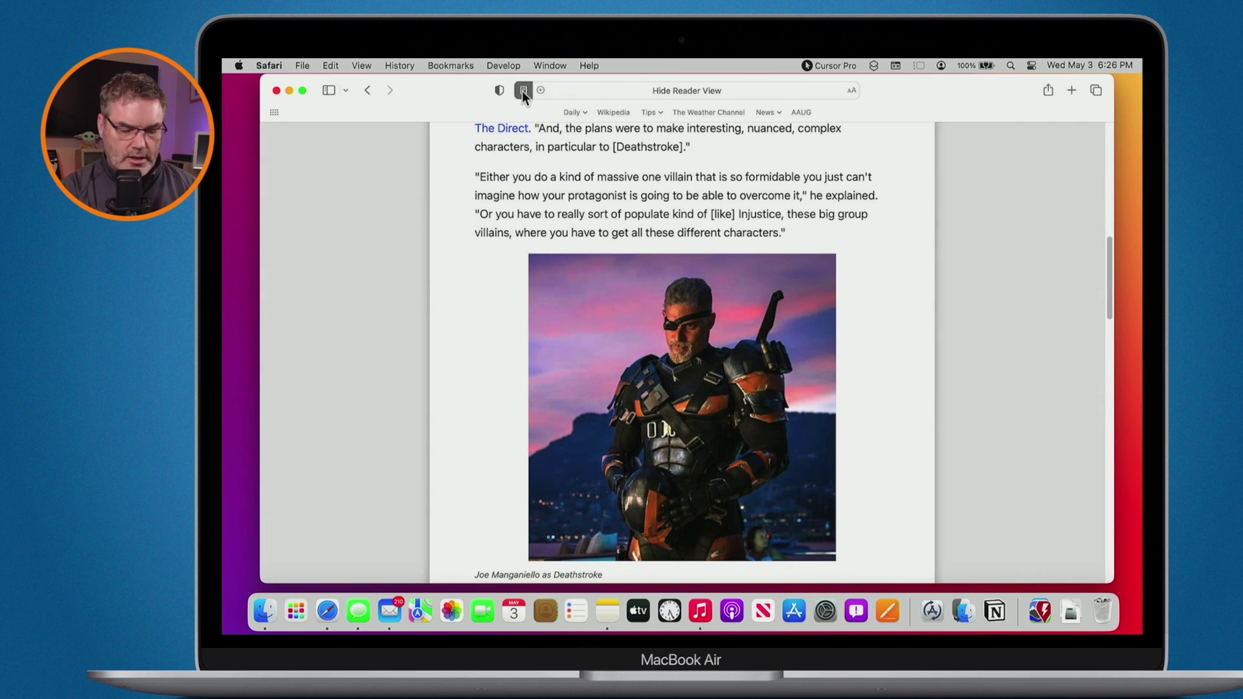
Load cnn.com in a new tab and browse its home page
{"action": "key", "text": "super+t"}
{"action": "type", "text": "cnn"}
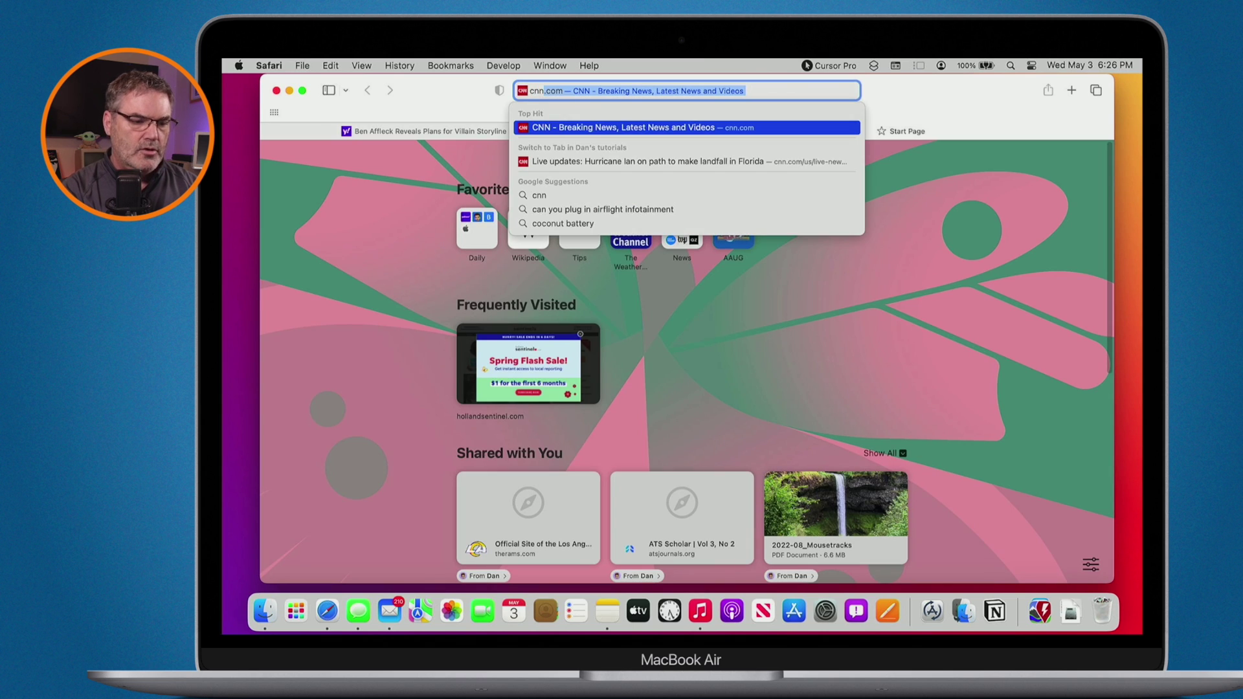
{"action": "key", "text": "Return"}
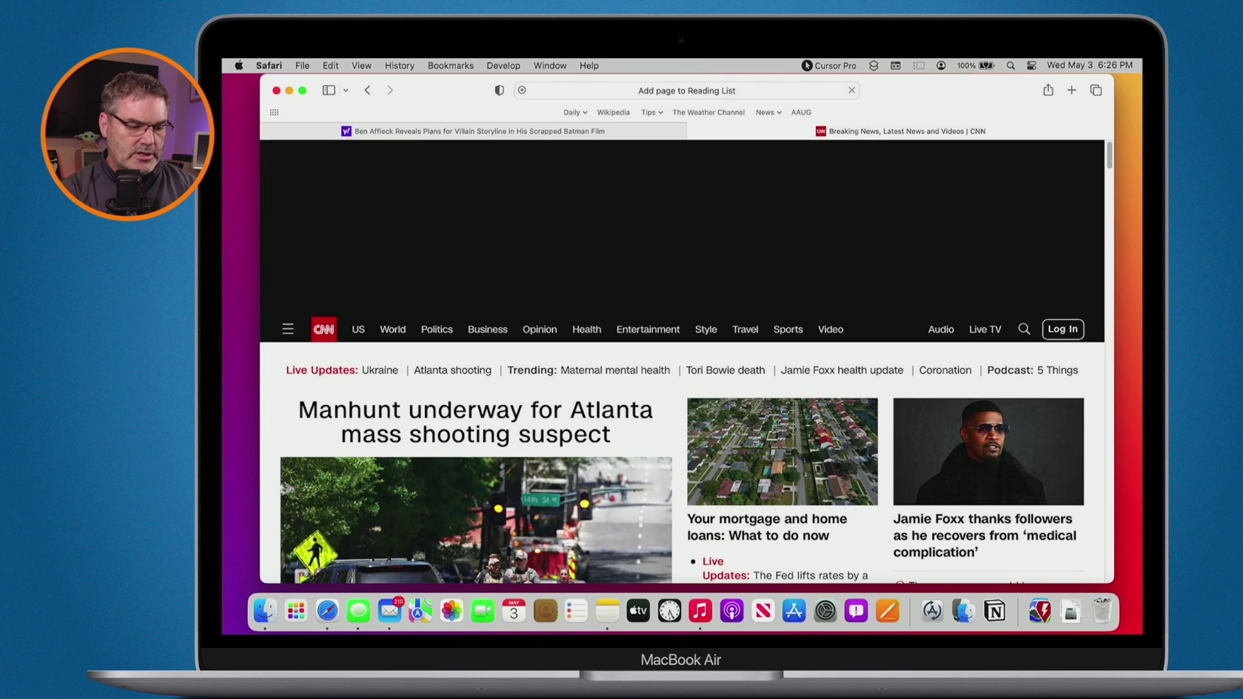
{"action": "left_click", "coordinate": [559, 289]}
{"action": "scroll", "coordinate": [559, 289], "scroll_direction": "down", "scroll_amount": 10}
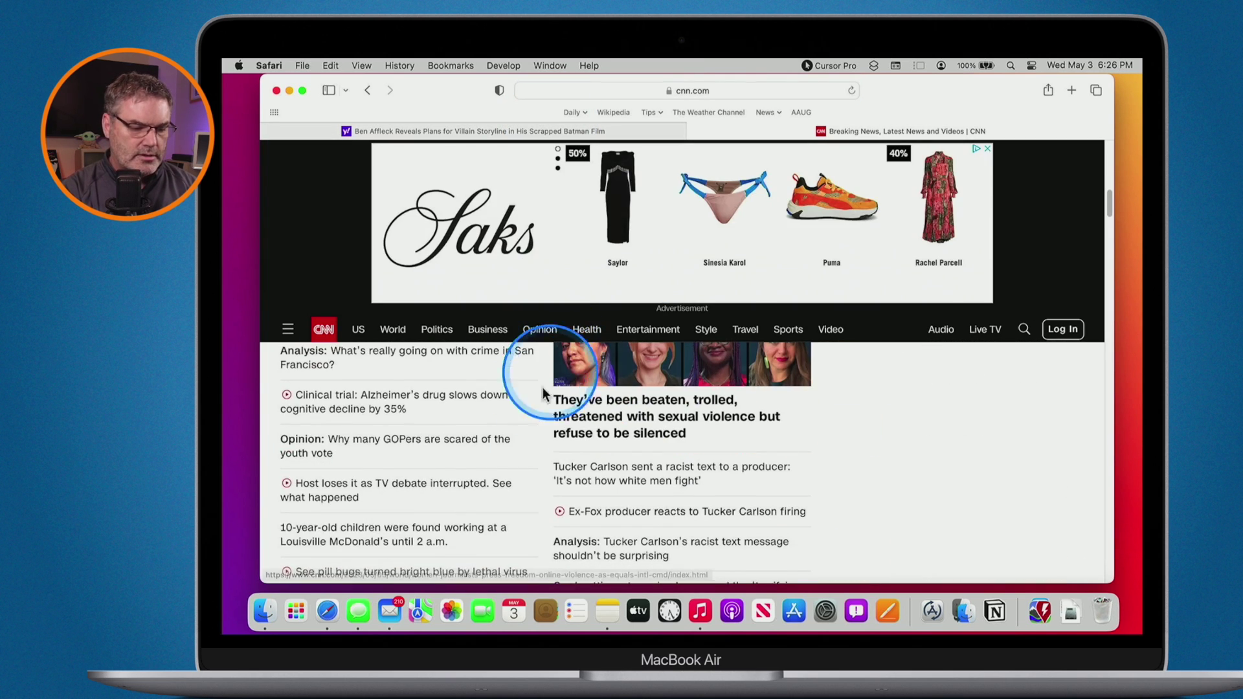
{"action": "scroll", "coordinate": [526, 406], "scroll_direction": "up", "scroll_amount": 10}
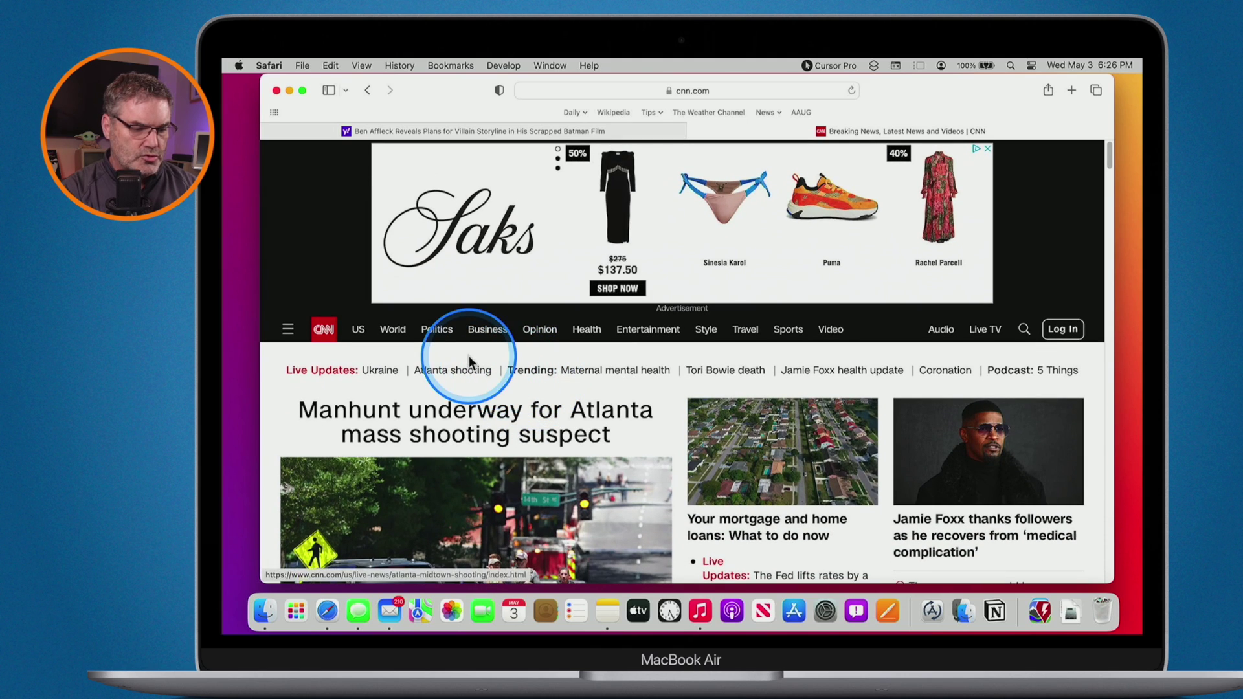
Open CNN's Entertainment section and look through the article on Gwyneth Paltrow's past relationships with Brad Pitt and Ben Affleck
{"action": "left_click", "coordinate": [649, 330]}
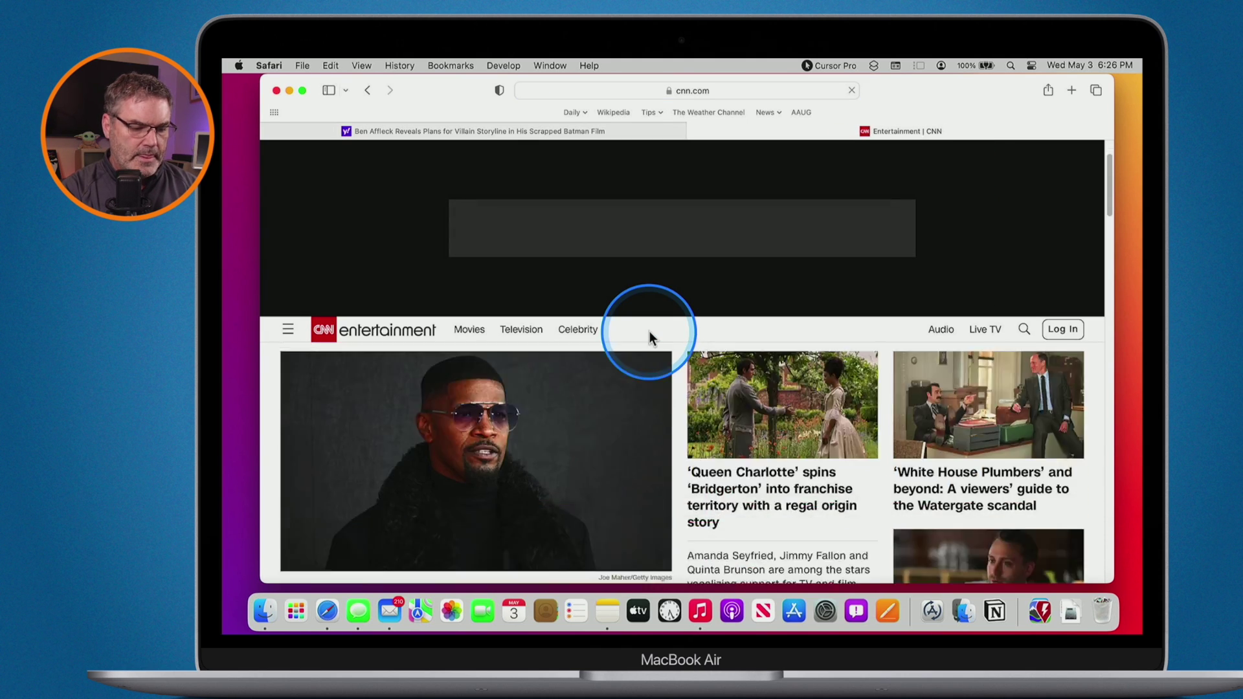
{"action": "left_click", "coordinate": [438, 411]}
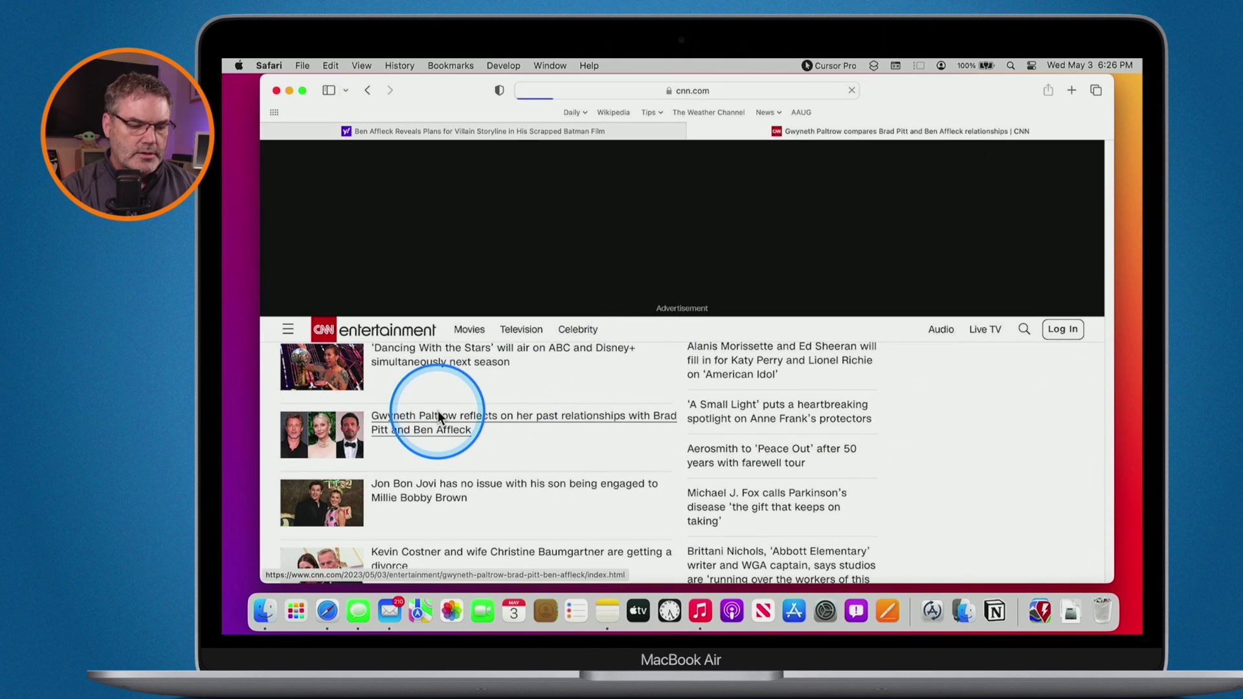
{"action": "scroll", "coordinate": [526, 355], "scroll_direction": "down", "scroll_amount": 5}
{"action": "scroll", "coordinate": [526, 355], "scroll_direction": "down", "scroll_amount": 10}
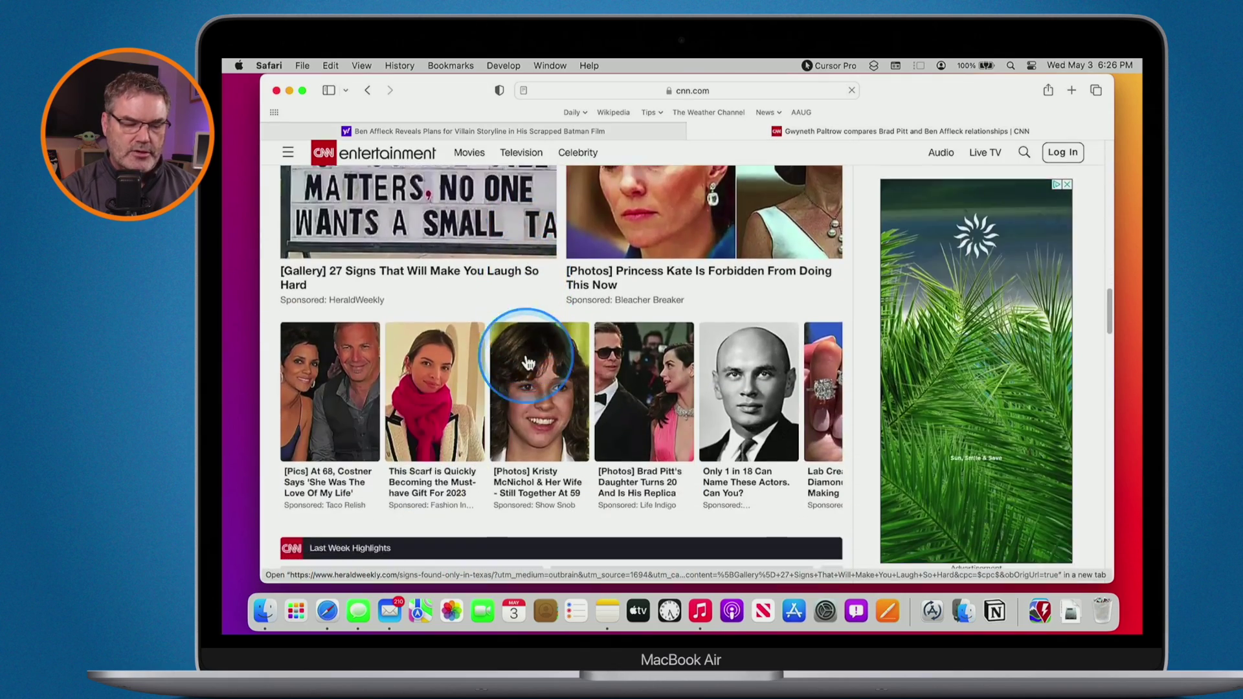
Show the CNN article on Gwyneth Paltrow's past relationships in Reader View and look through it to the end
{"action": "scroll", "coordinate": [528, 361], "scroll_direction": "up", "scroll_amount": 15}
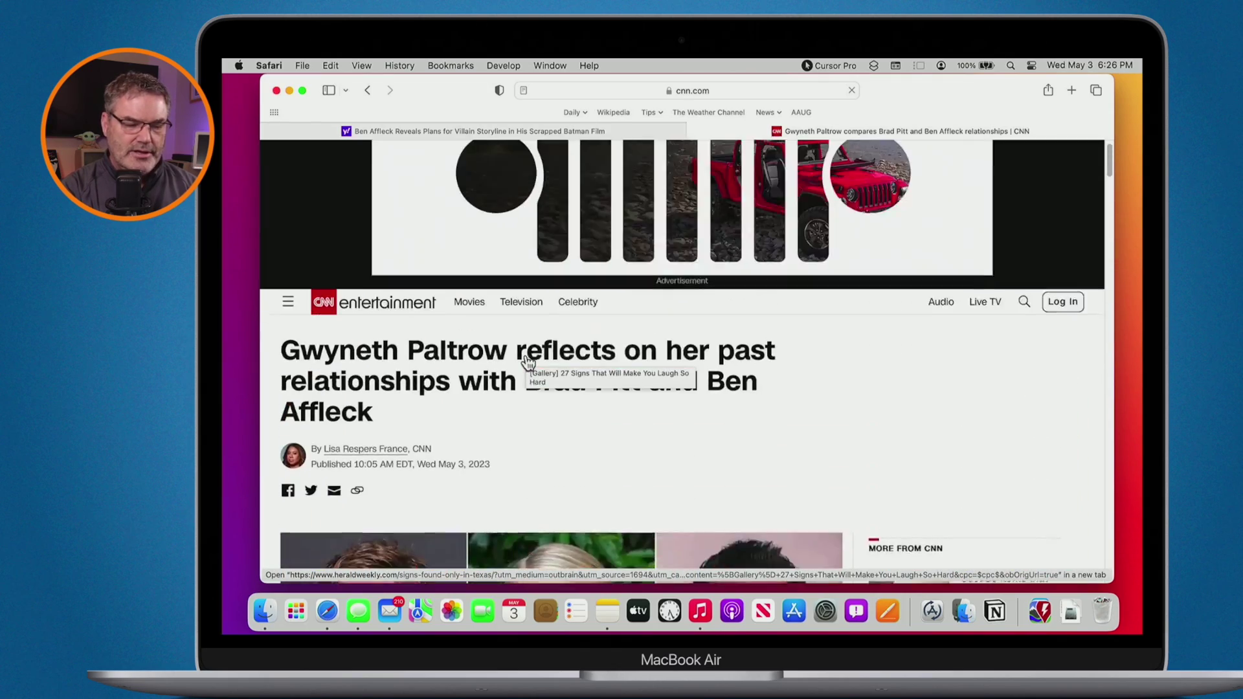
{"action": "scroll", "coordinate": [527, 362], "scroll_direction": "down", "scroll_amount": 6}
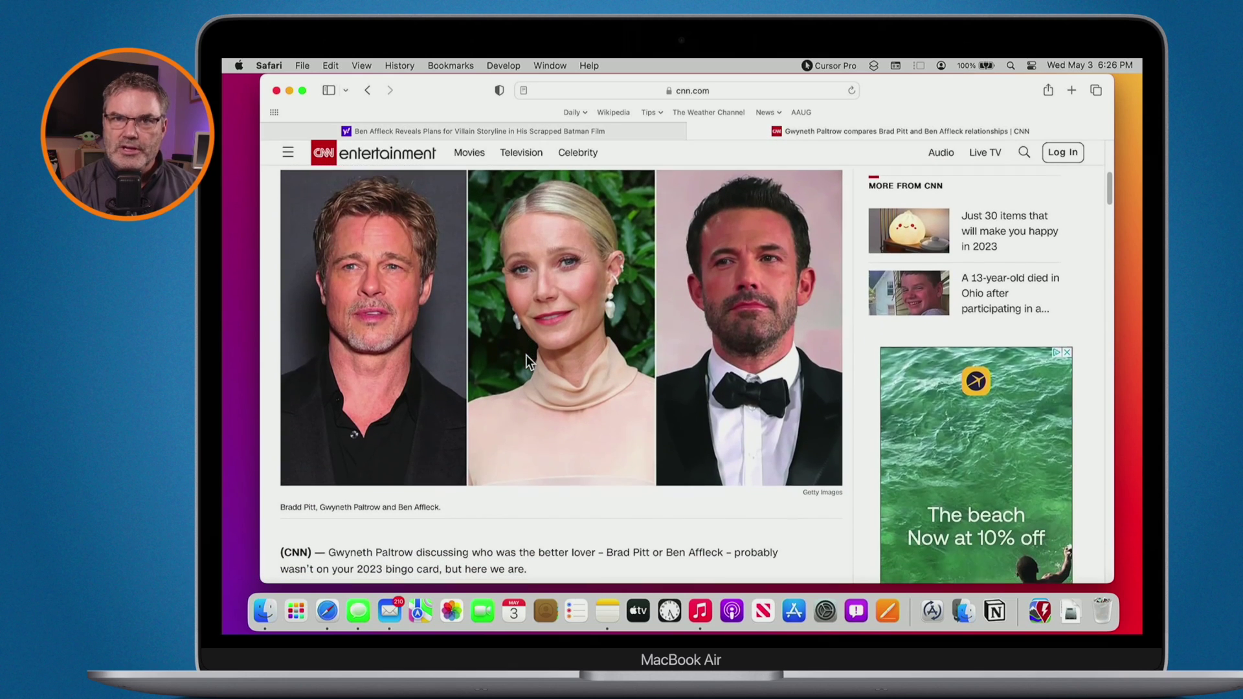
{"action": "scroll", "coordinate": [526, 354], "scroll_direction": "up", "scroll_amount": 6}
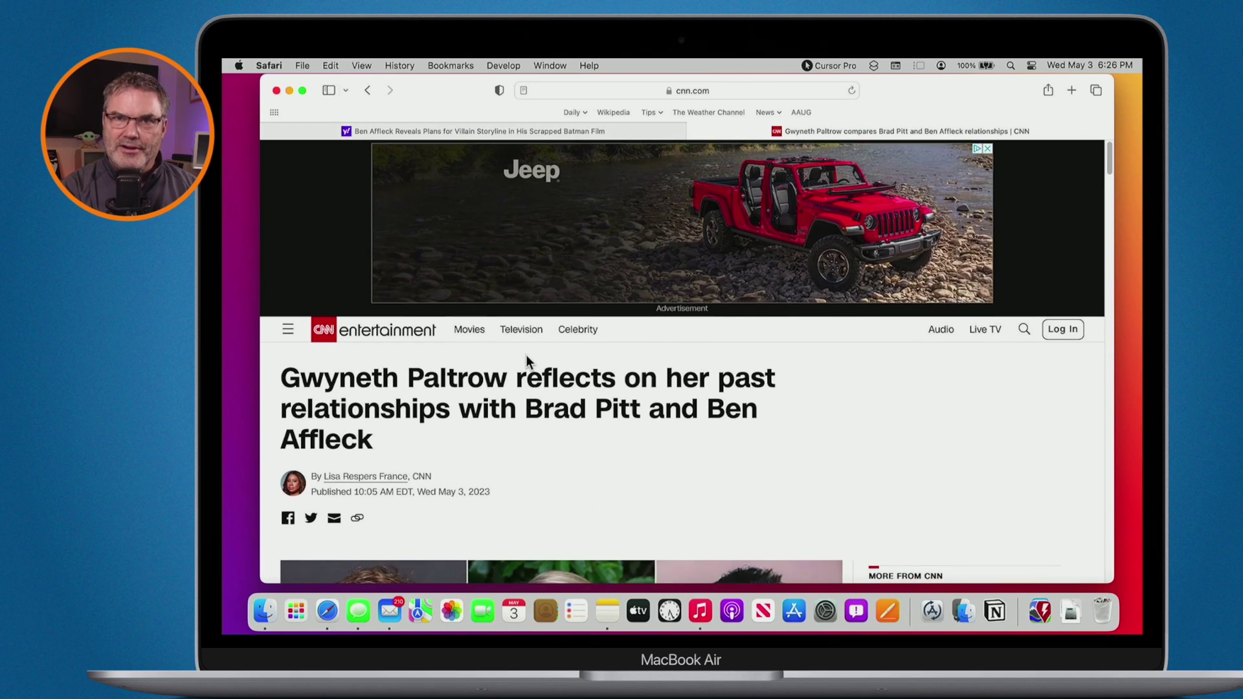
{"action": "left_click", "coordinate": [525, 92]}
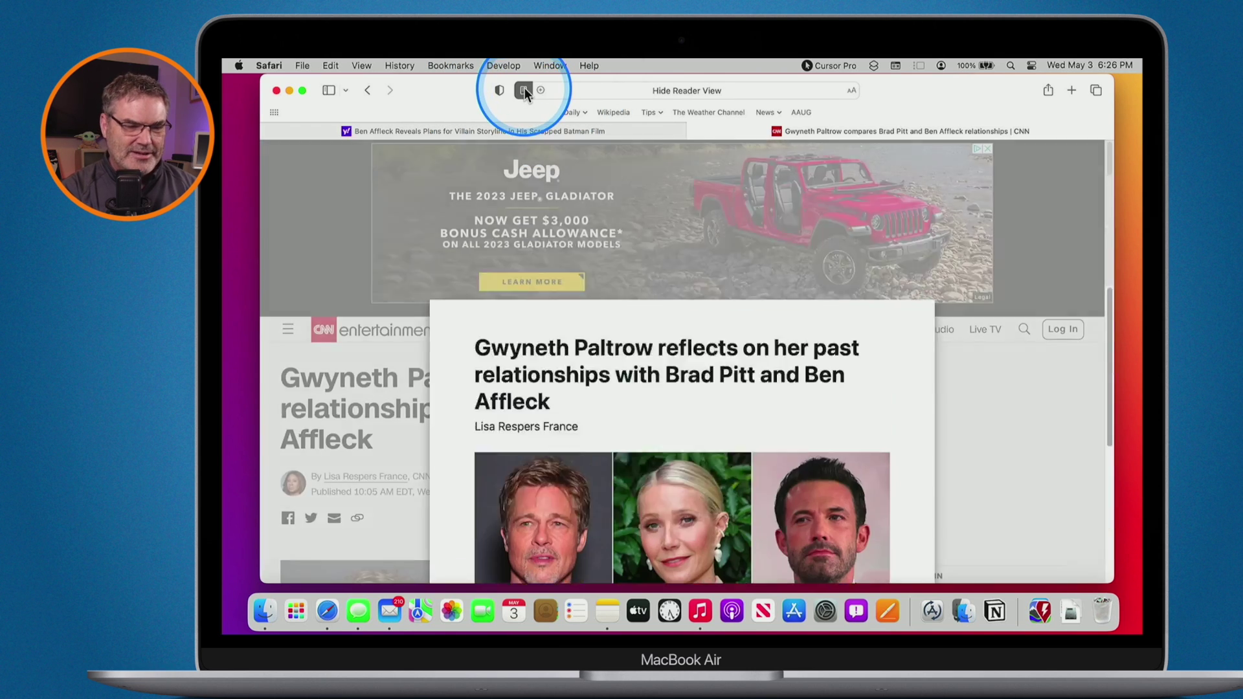
{"action": "scroll", "coordinate": [568, 359], "scroll_direction": "down", "scroll_amount": 20}
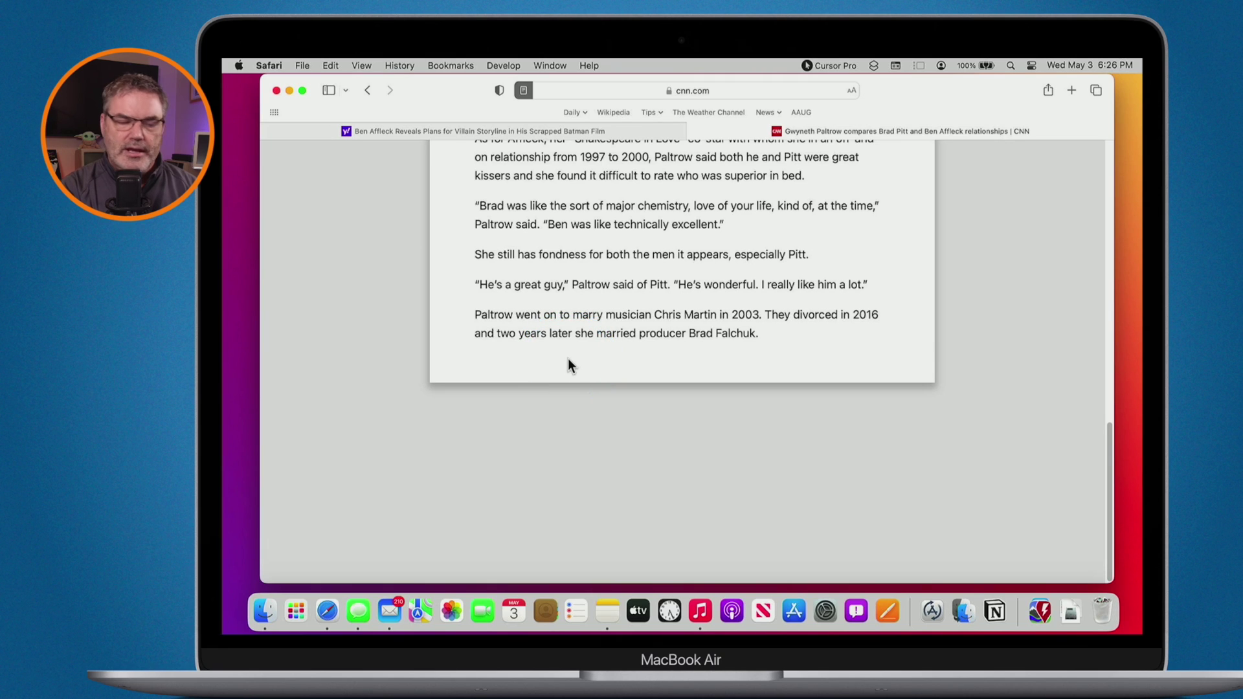
{"action": "scroll", "coordinate": [568, 365], "scroll_direction": "up", "scroll_amount": 20}
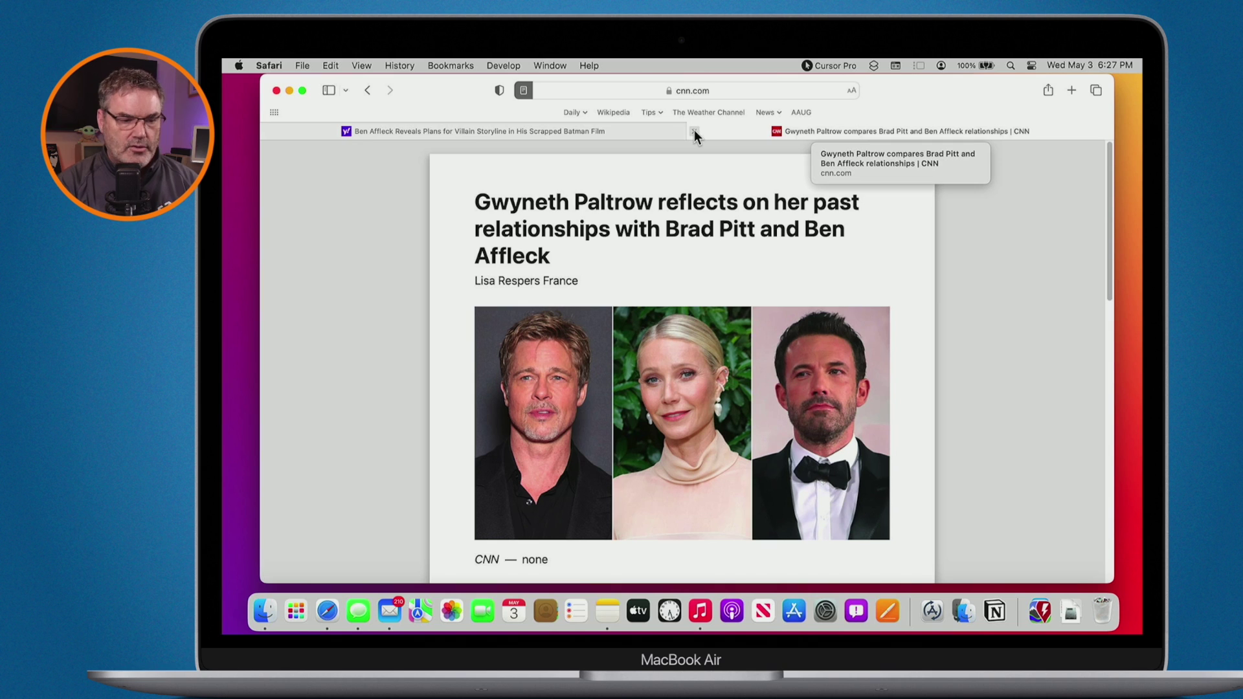
Set Reader to be used automatically on cnn.com and open the Entertainment article "Jon Bon Jovi has no issue with his son being engaged to Millie Bobby Brown"
{"action": "right_click", "coordinate": [525, 92]}
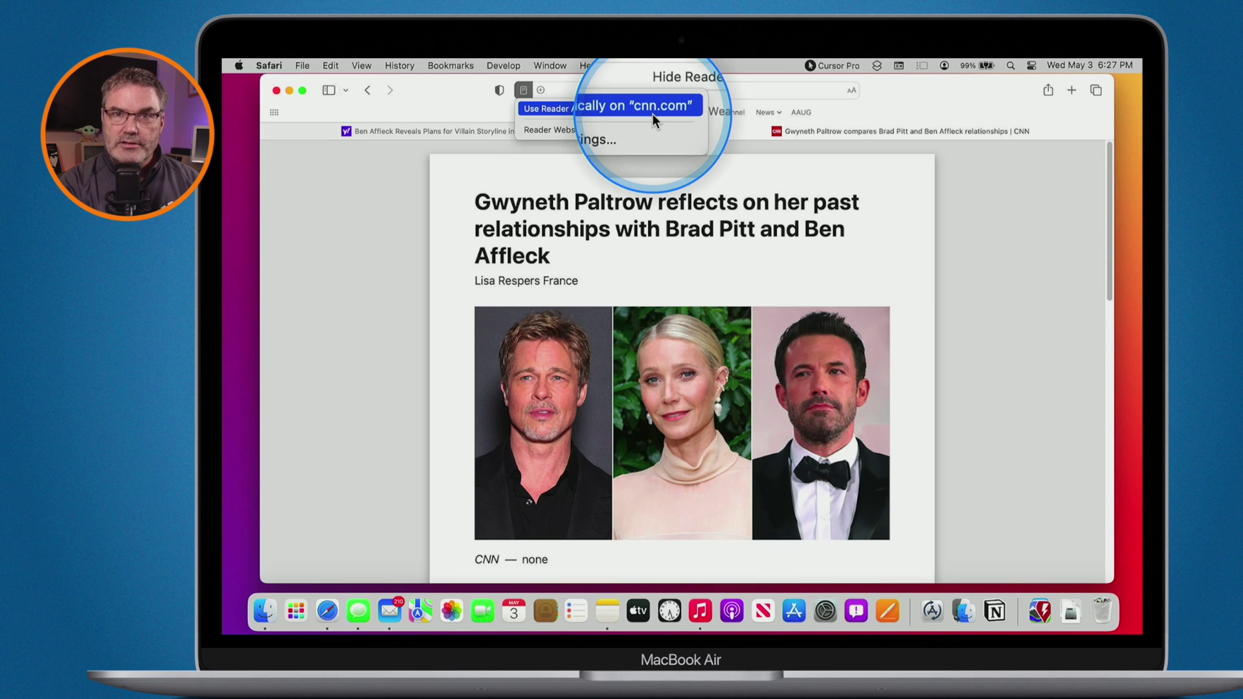
{"action": "left_click", "coordinate": [574, 103]}
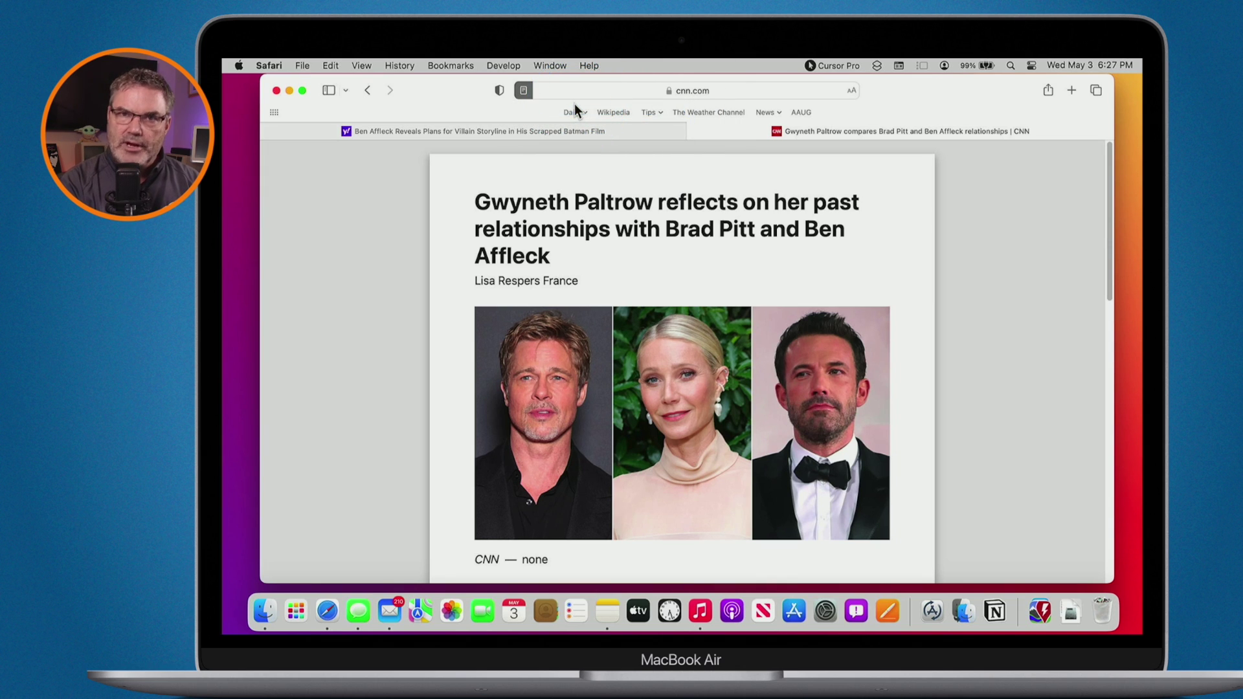
{"action": "left_click", "coordinate": [530, 148]}
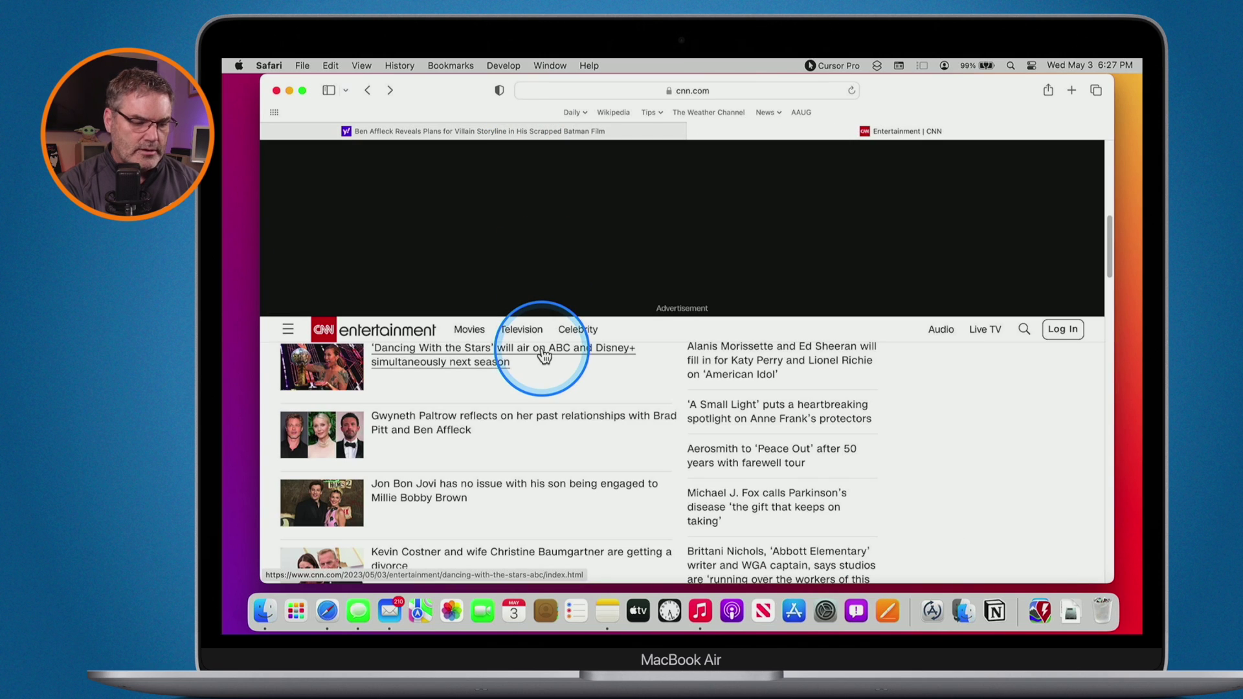
{"action": "left_click", "coordinate": [486, 483]}
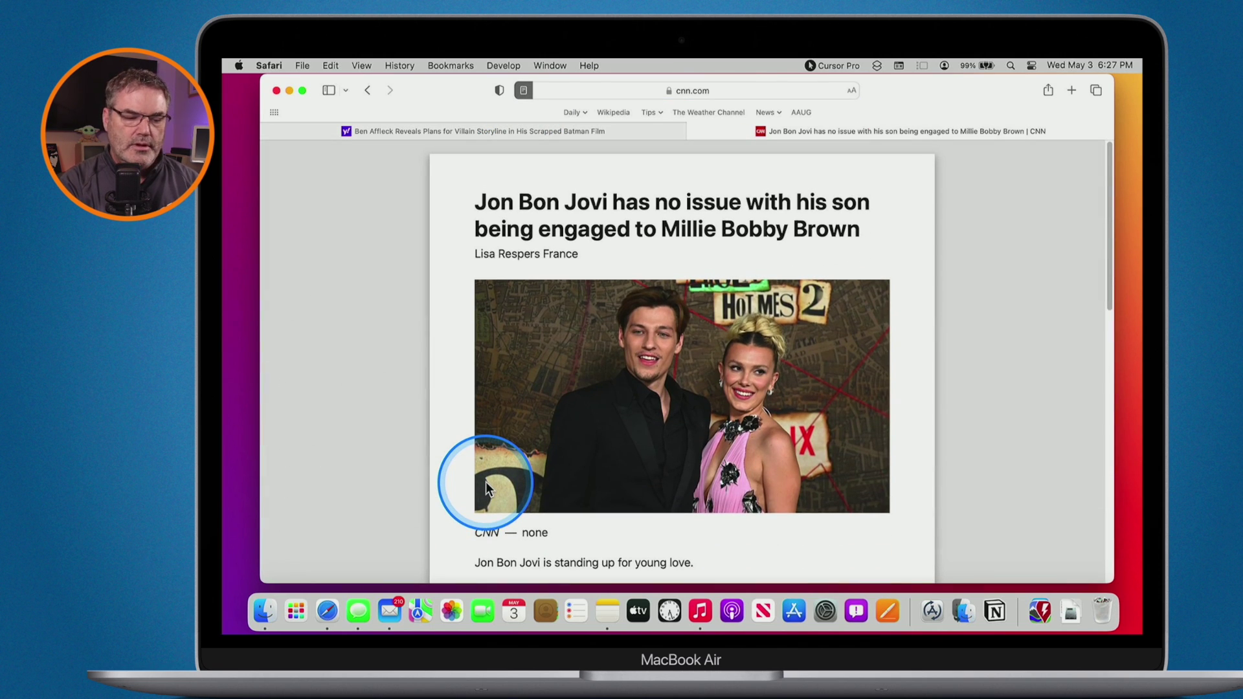
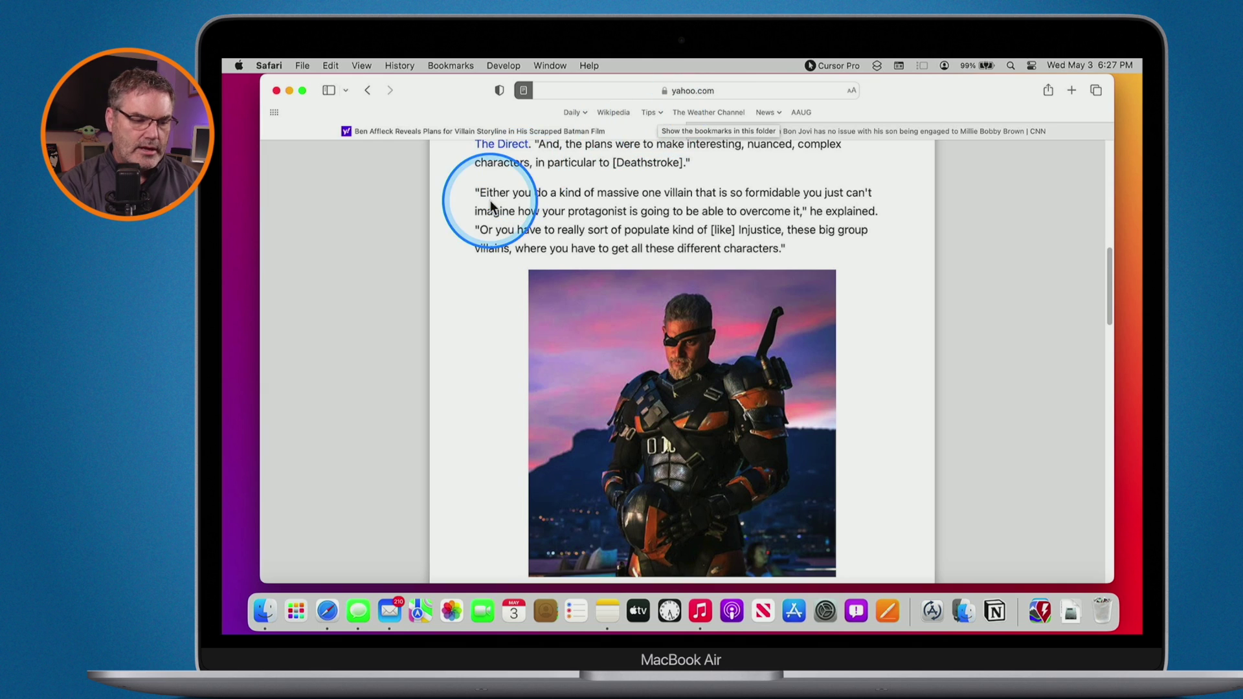
Return to the Yahoo Entertainment listing, open "Jim Lee Re-Ups at DC, Promoted to President" and reload it to force Reader View
{"action": "scroll", "coordinate": [499, 200], "scroll_direction": "left", "scroll_amount": 5}
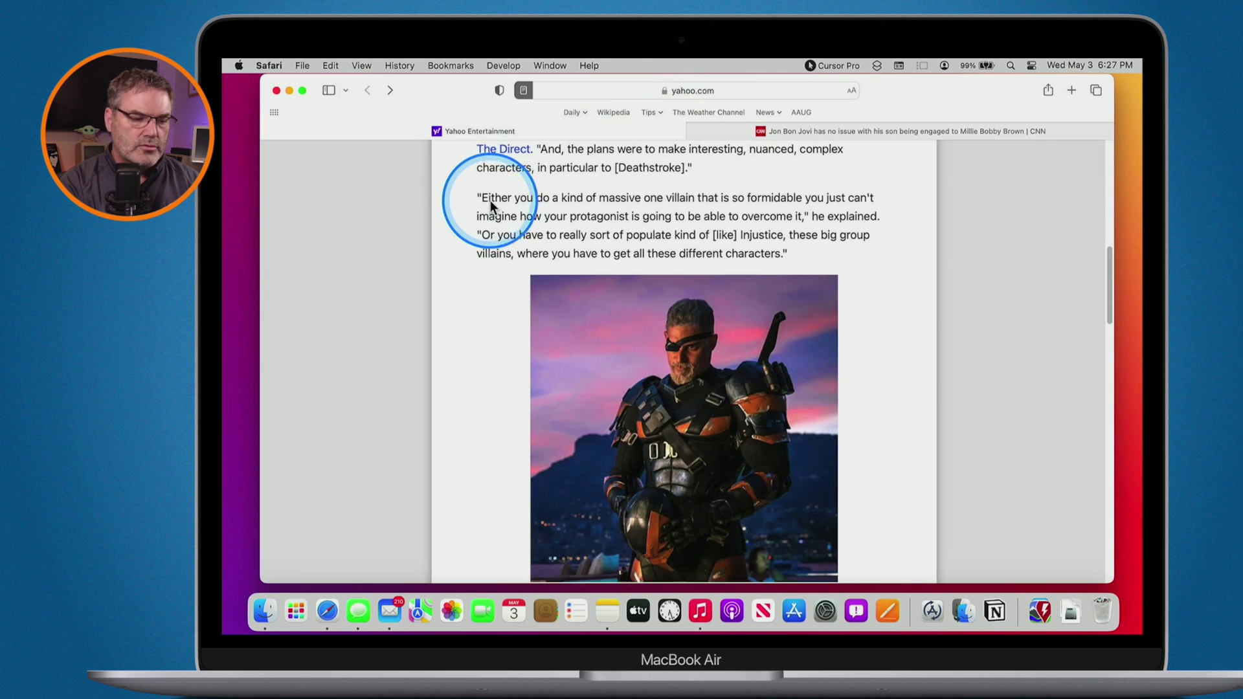
{"action": "scroll", "coordinate": [491, 202], "scroll_direction": "up", "scroll_amount": 10}
{"action": "left_click", "coordinate": [523, 91]}
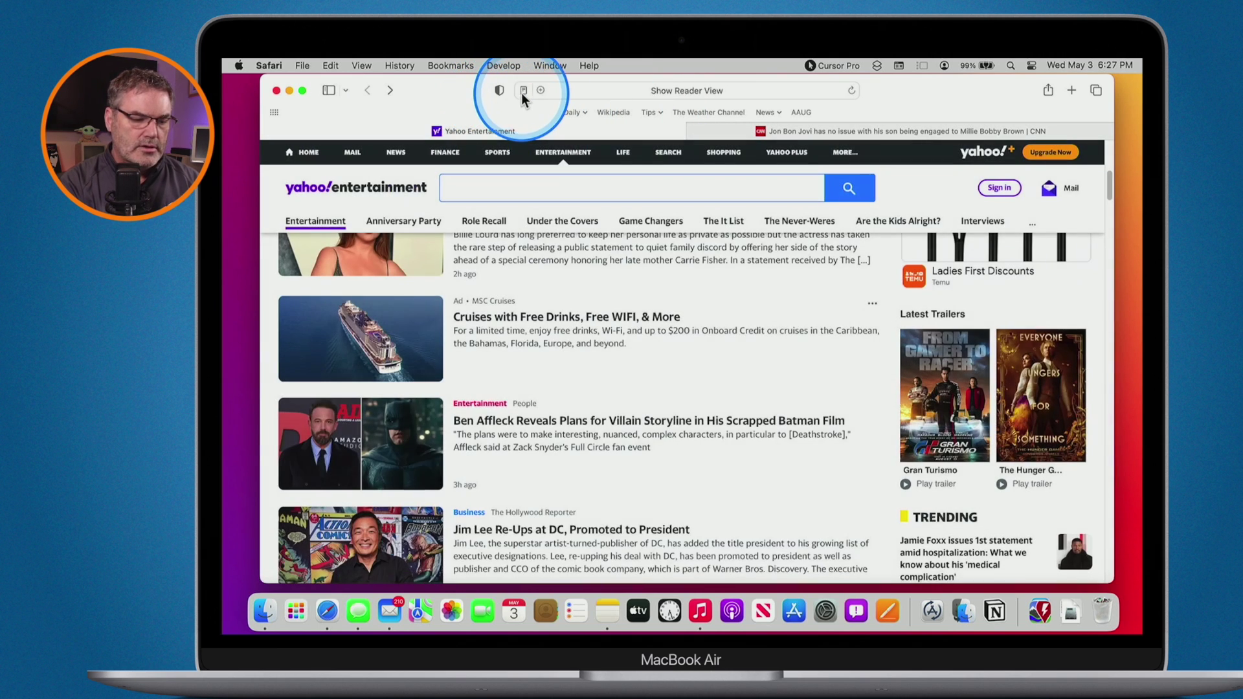
{"action": "scroll", "coordinate": [527, 444], "scroll_direction": "down", "scroll_amount": 3}
{"action": "left_click", "coordinate": [542, 437]}
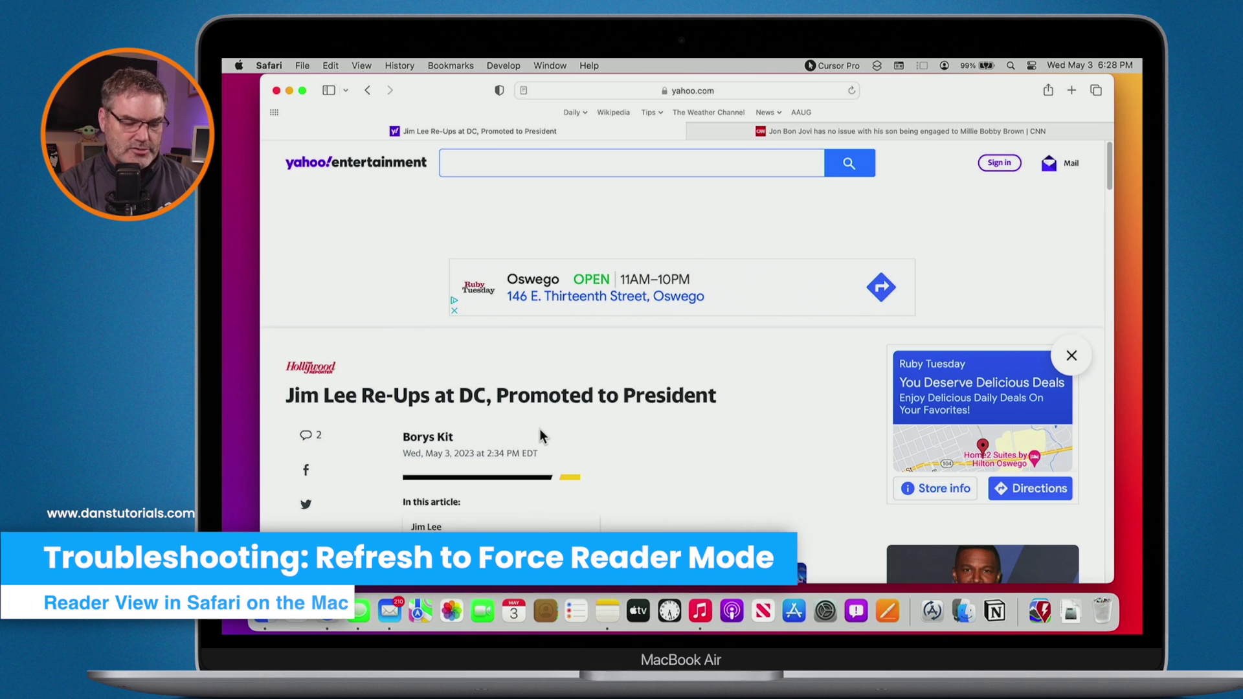
{"action": "key", "text": "super+r"}
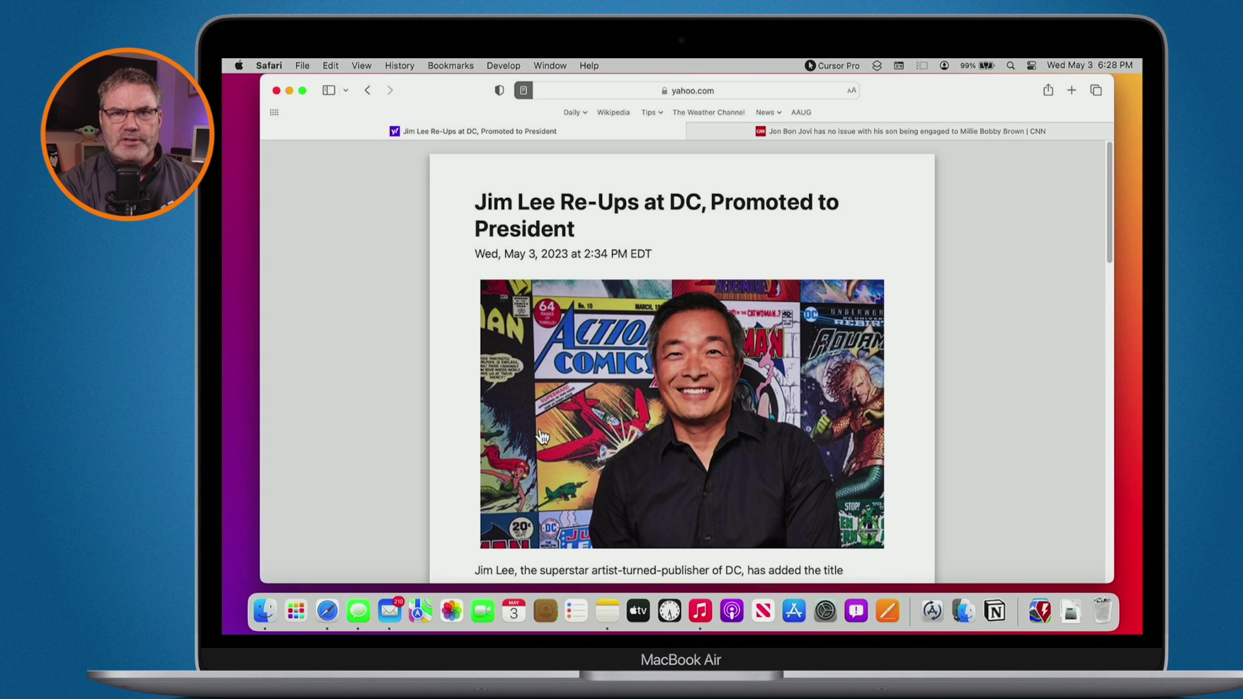
Turn off automatic Reader for yahoo.com and show the Jim Lee article in Reader View manually
{"action": "right_click", "coordinate": [523, 92]}
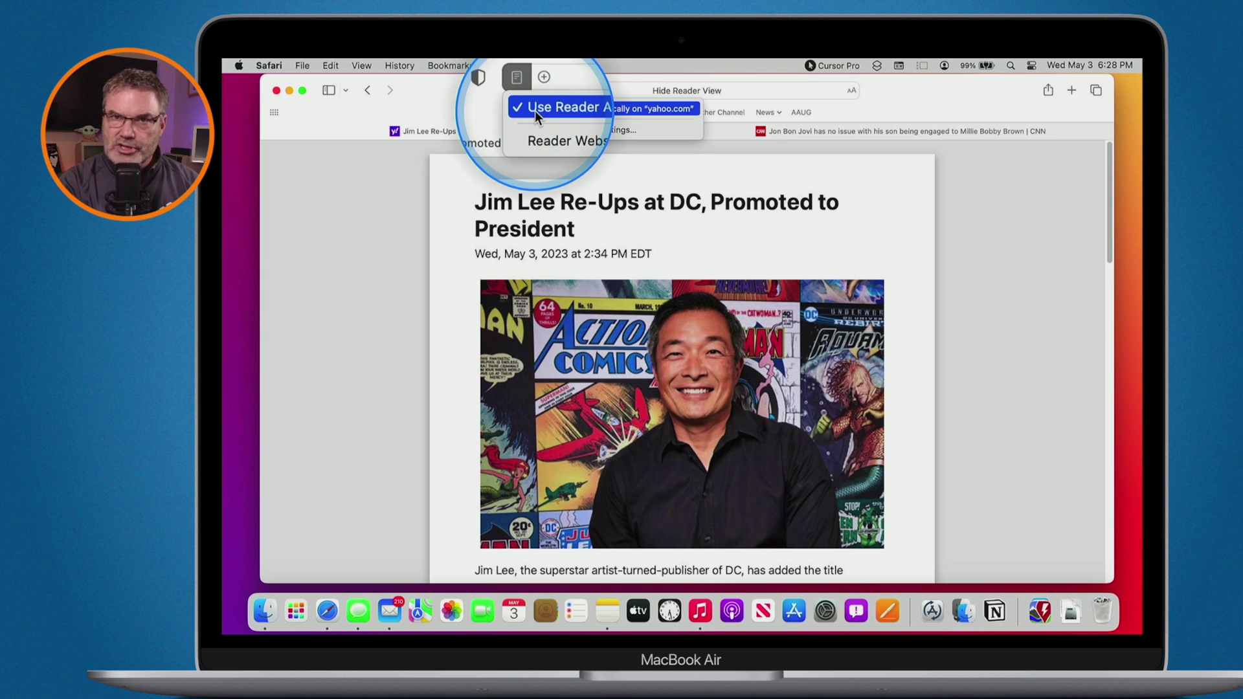
{"action": "left_click", "coordinate": [535, 108]}
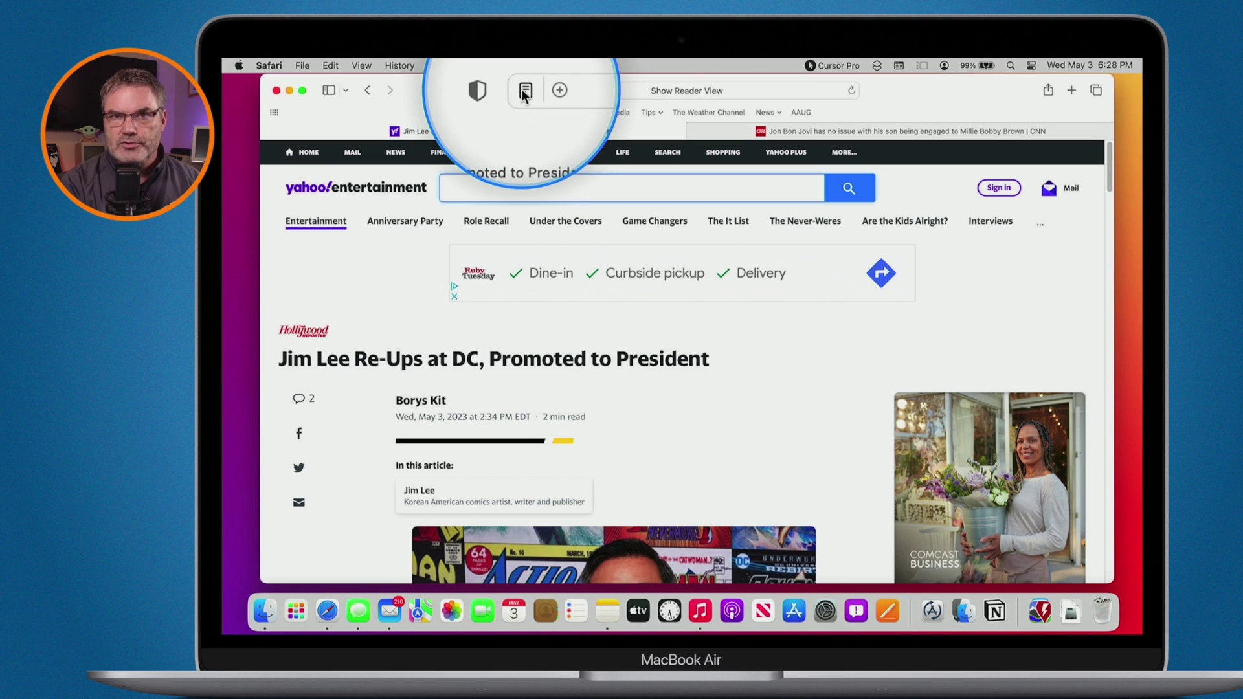
{"action": "left_click", "coordinate": [524, 92]}
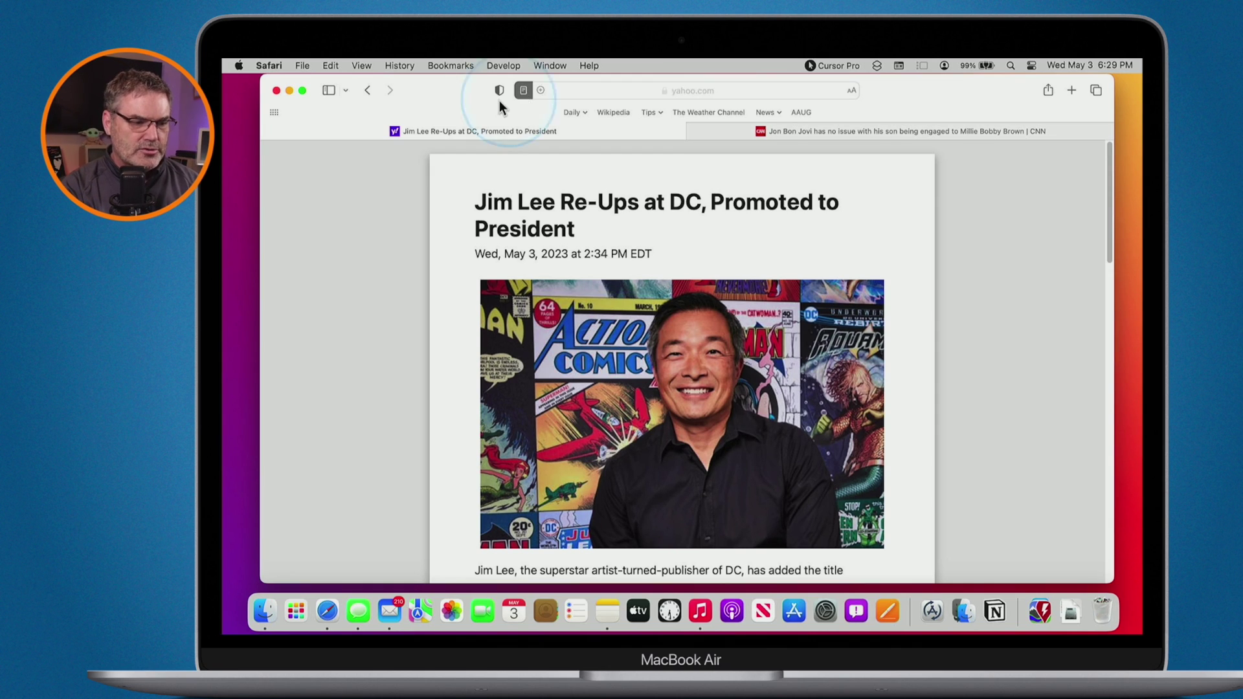
Open Safari's website settings for Reader and examine the currently open websites with their automatic Reader choices
{"action": "left_click", "coordinate": [270, 65]}
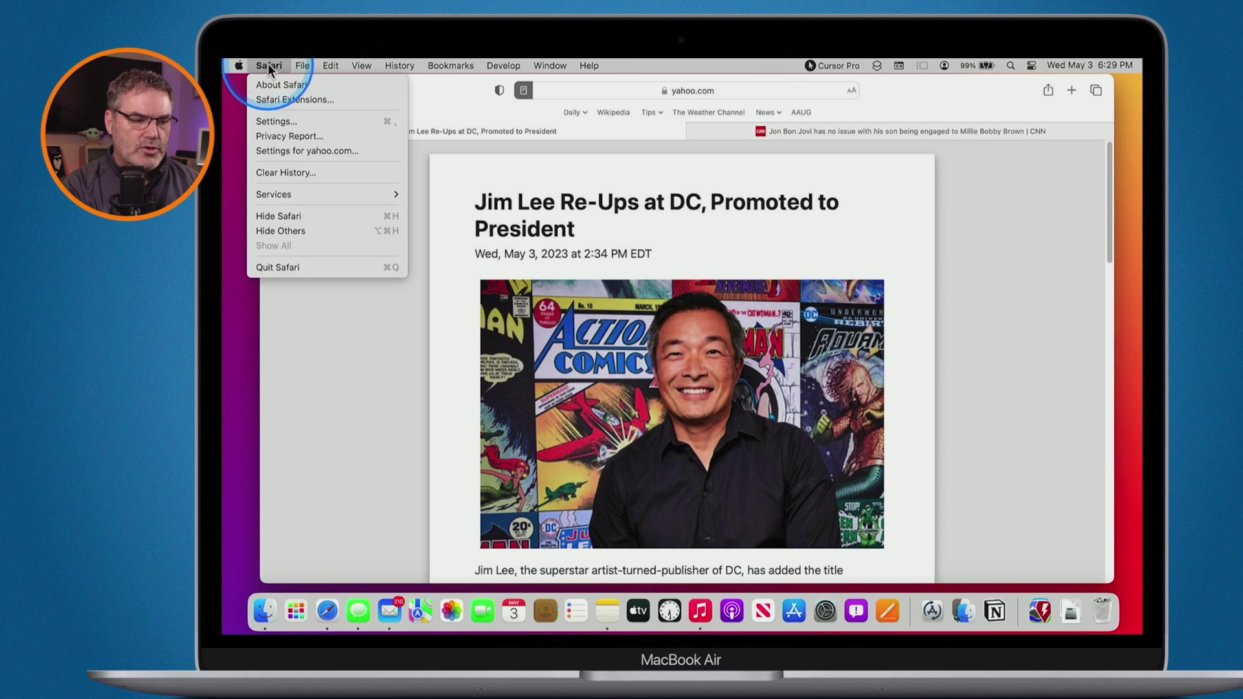
{"action": "left_click", "coordinate": [271, 123]}
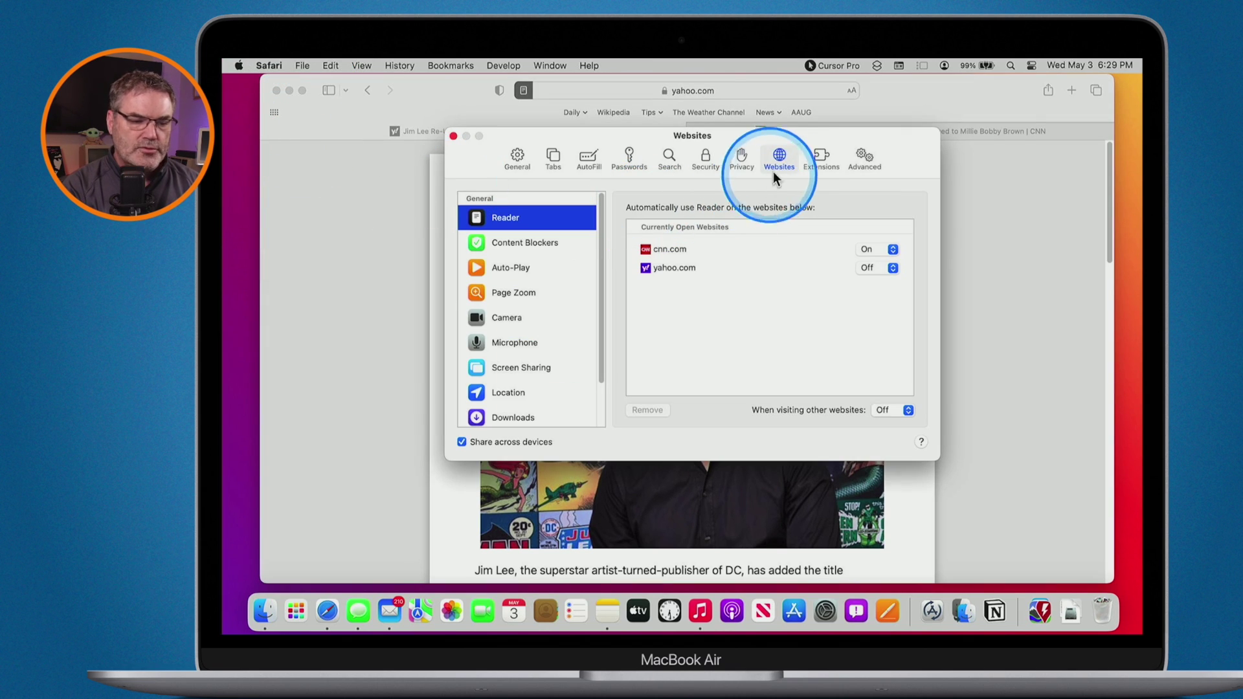
{"action": "key", "text": "ctrl+alt+m"}
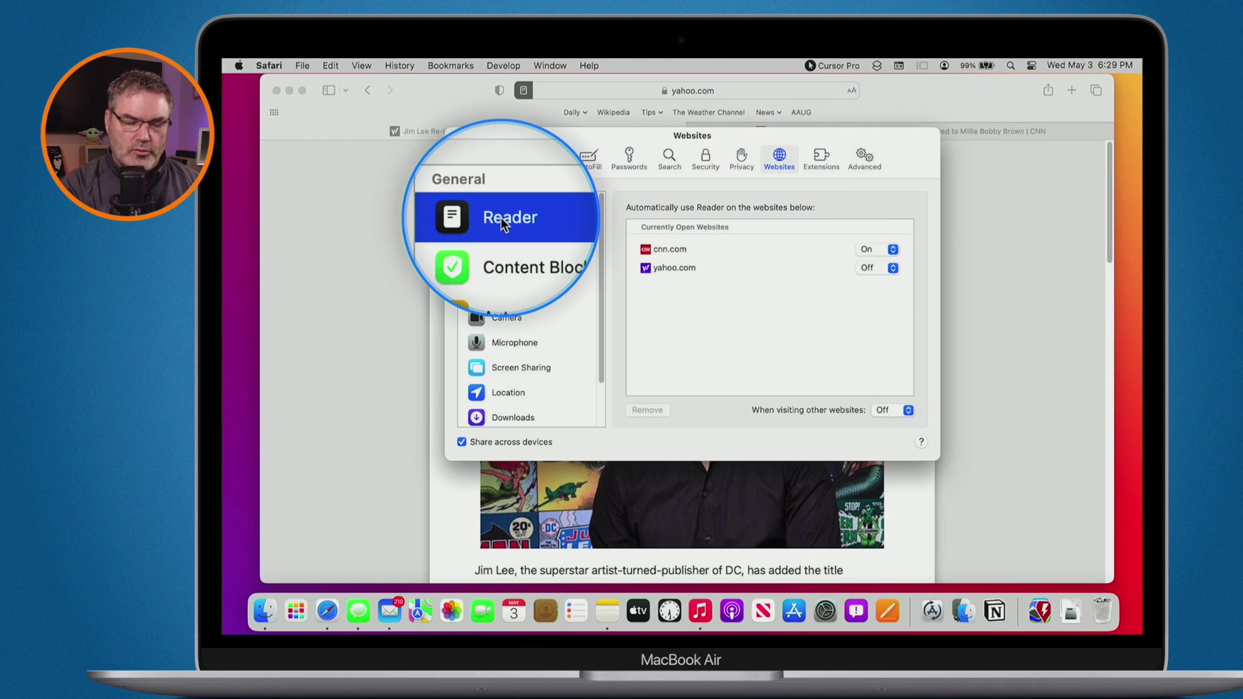
{"action": "key", "text": "ctrl+alt+m"}
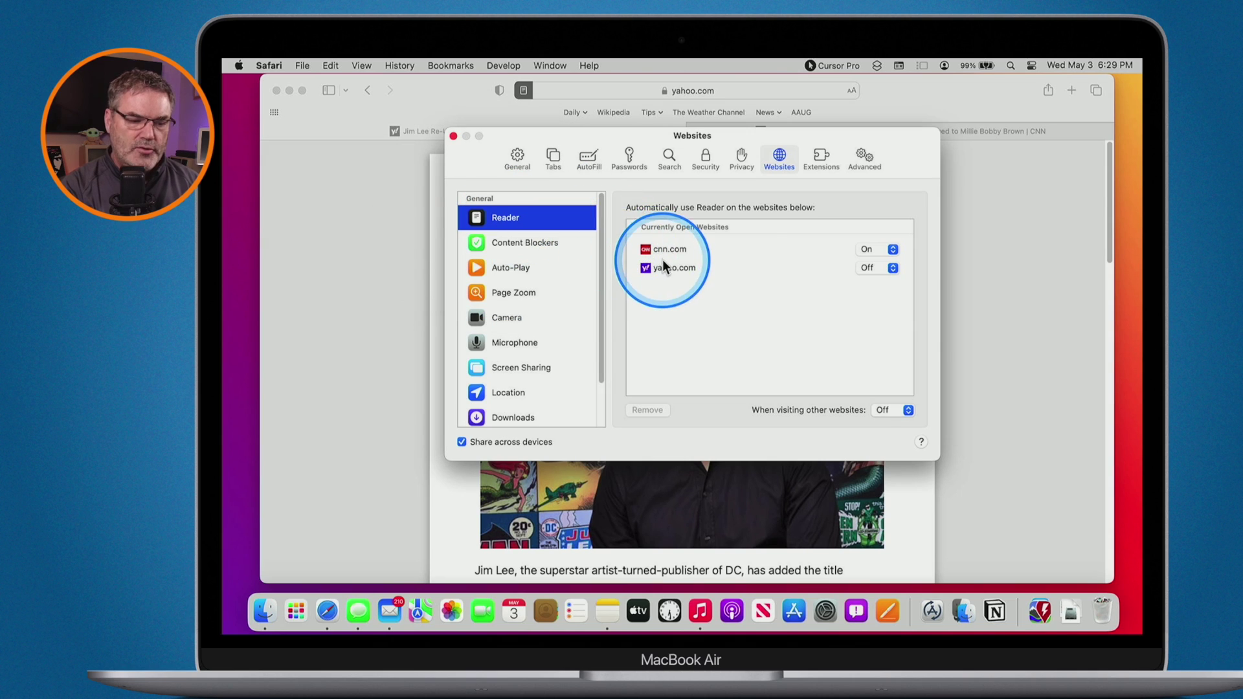
{"action": "key", "text": "ctrl+alt+m"}
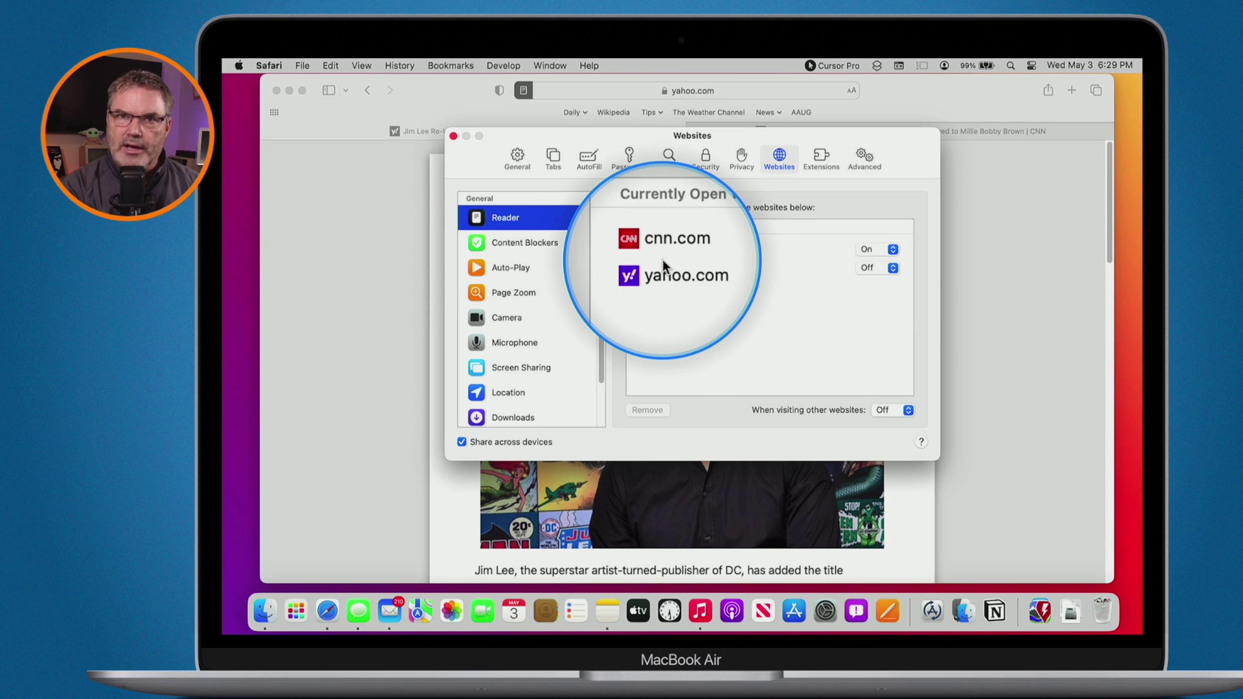
{"action": "key", "text": "ctrl+alt+m"}
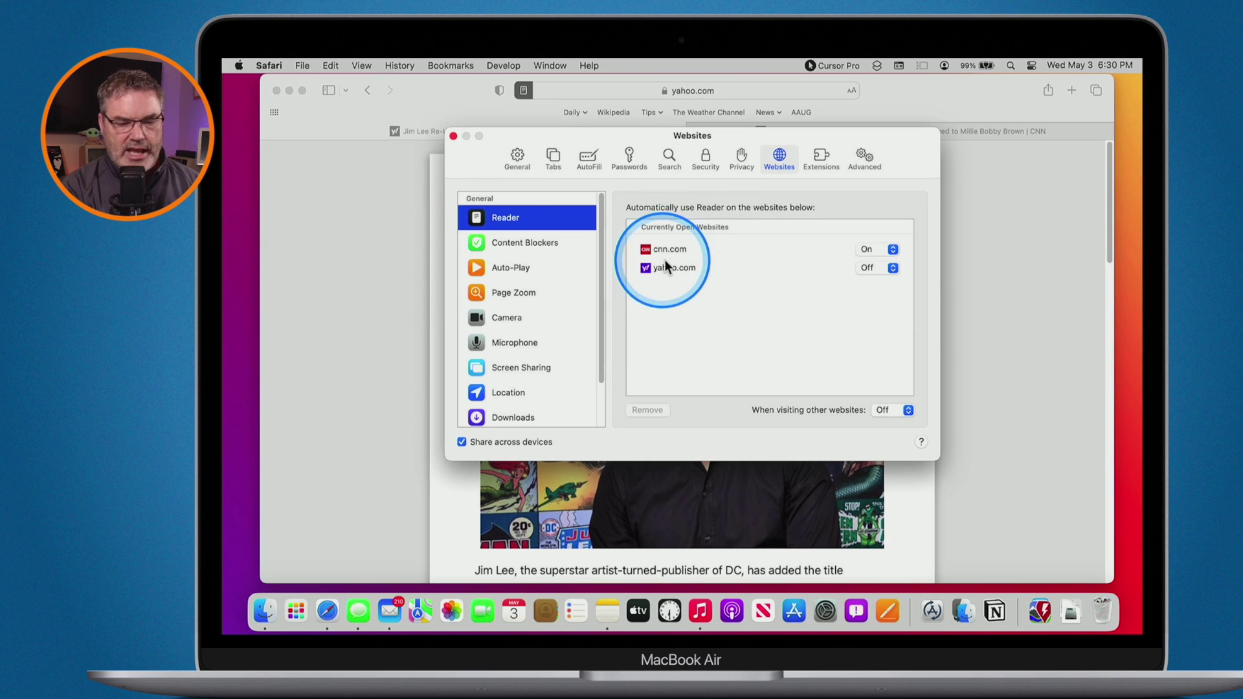
{"action": "key", "text": "ctrl+alt+m"}
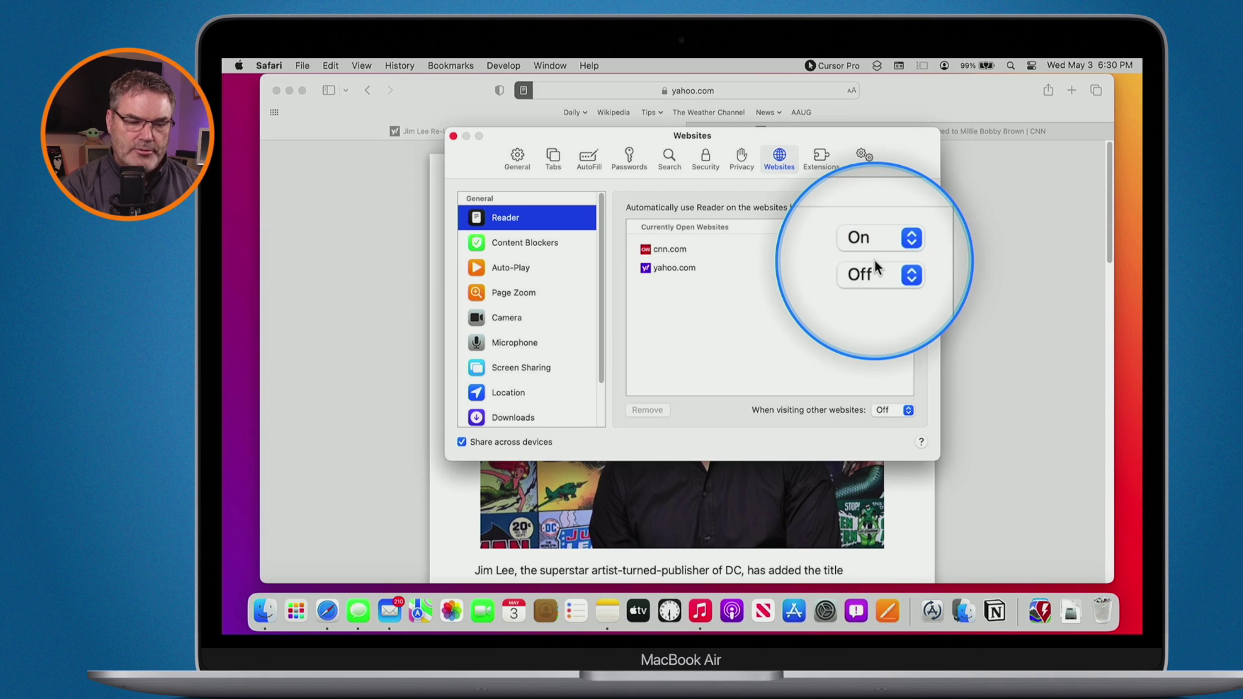
Check the automatic Reader choices for yahoo.com, keep Off, and select its entry to point out how it is removed
{"action": "left_click", "coordinate": [875, 261]}
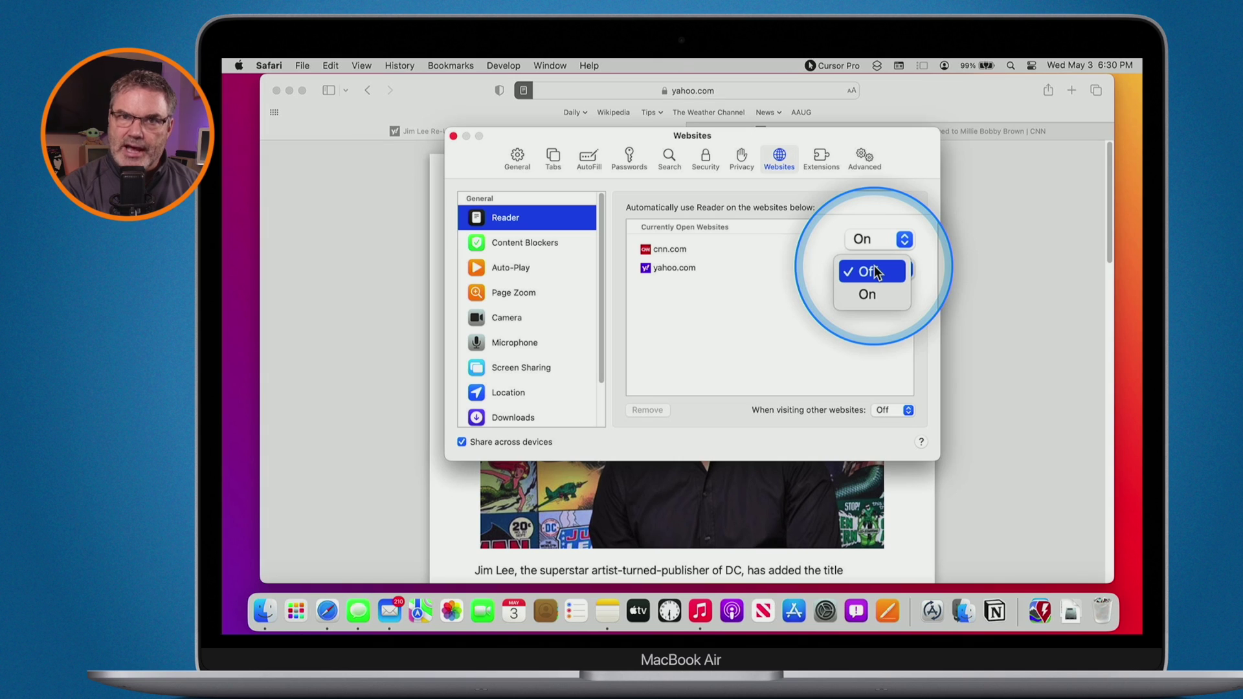
{"action": "left_click", "coordinate": [874, 266]}
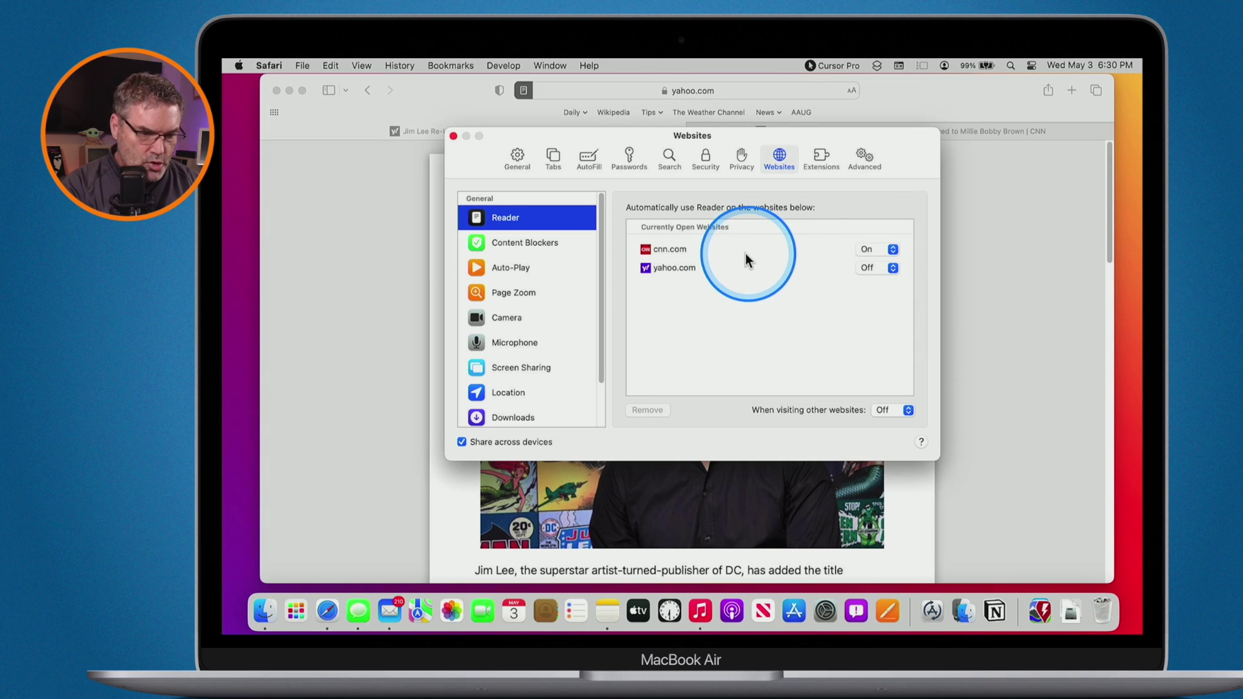
{"action": "left_click", "coordinate": [688, 266]}
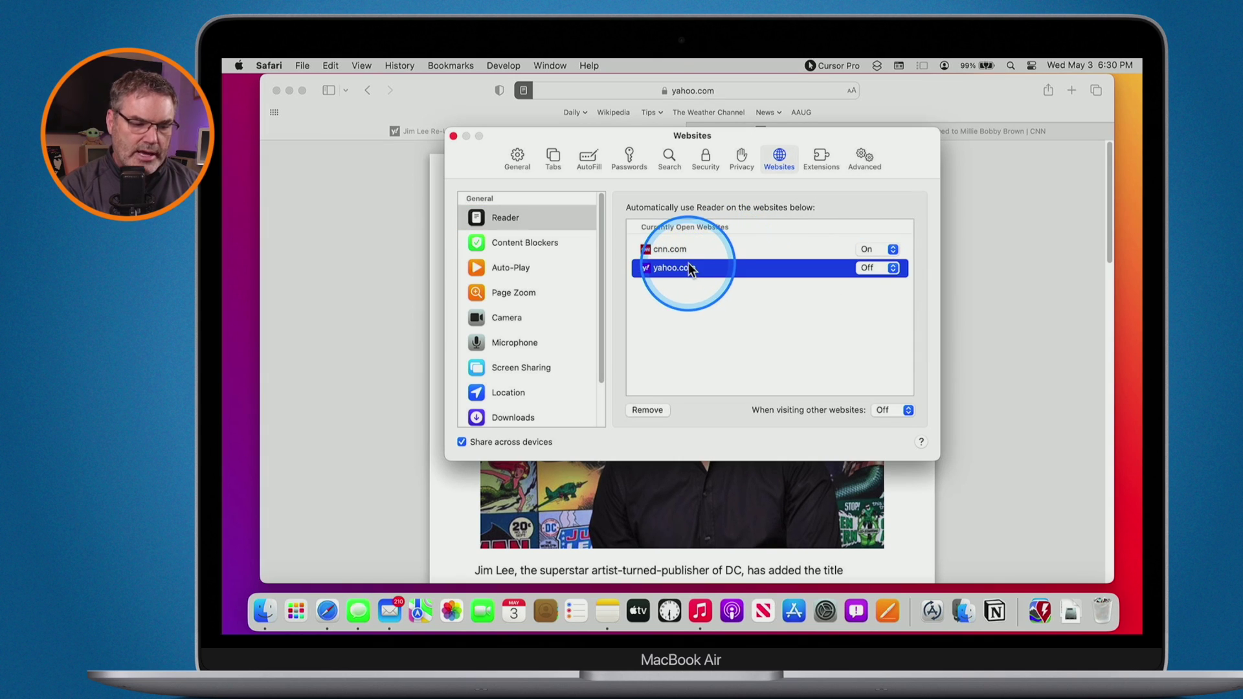
{"action": "left_click", "coordinate": [646, 410]}
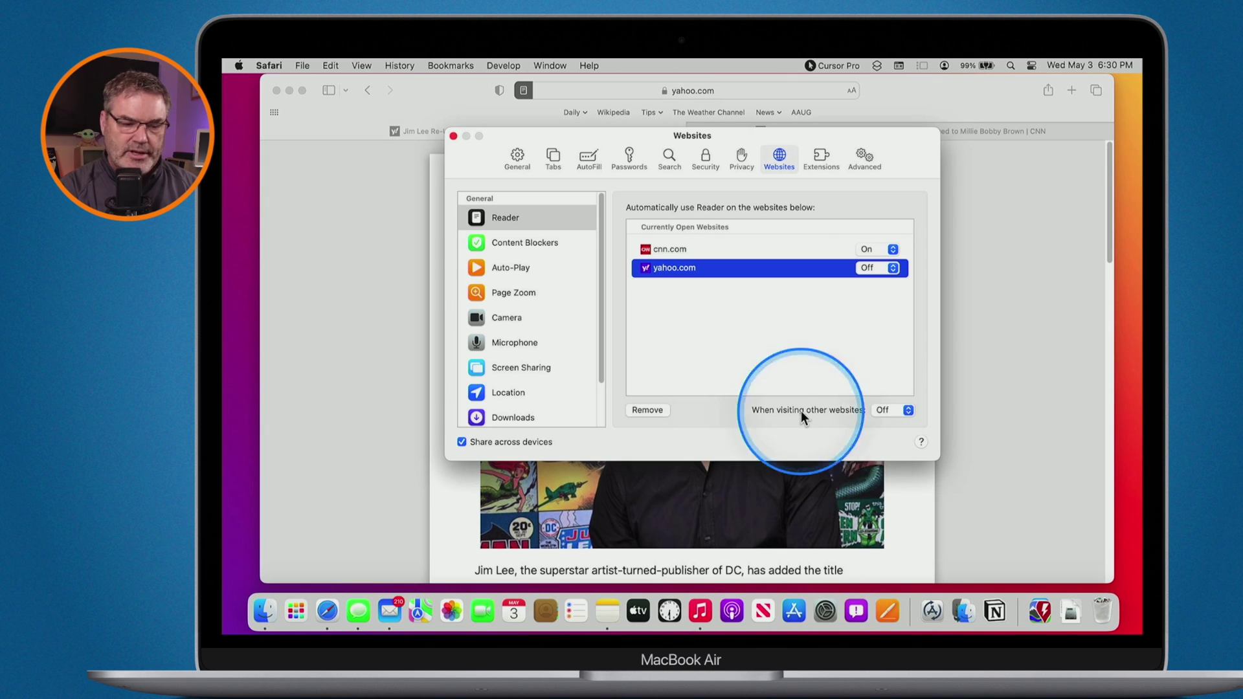
Set Reader to On when visiting other websites and close the settings
{"action": "left_click", "coordinate": [888, 409]}
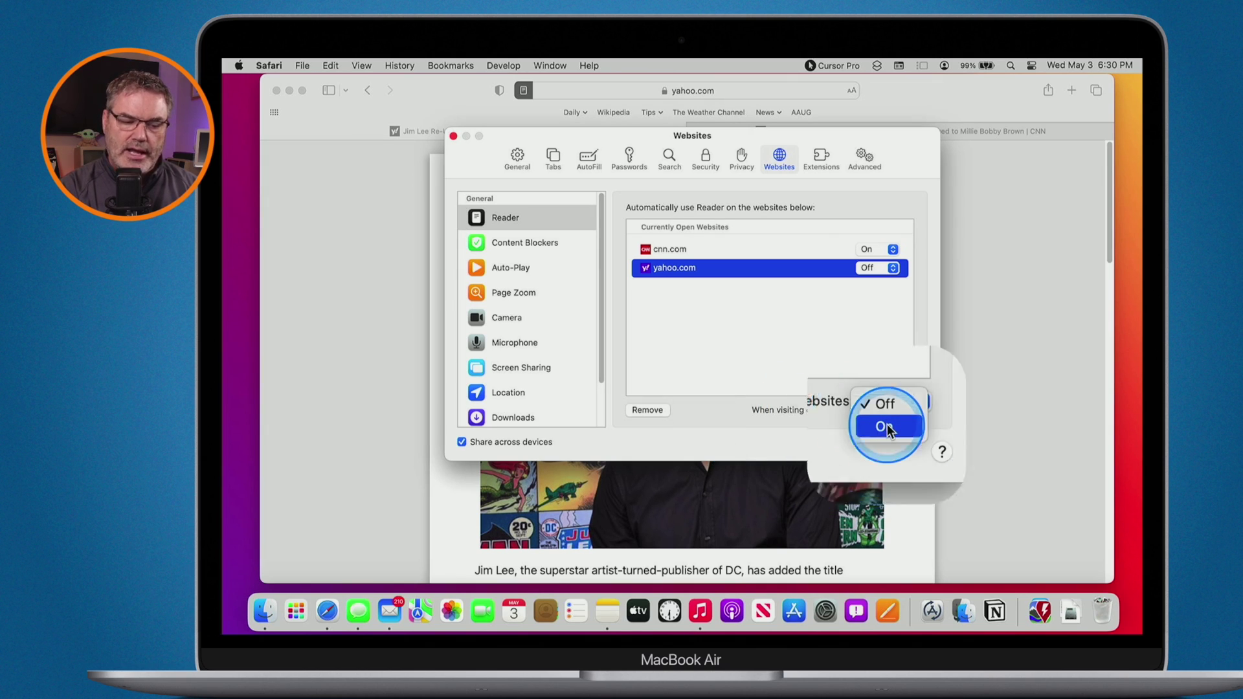
{"action": "left_click", "coordinate": [887, 424]}
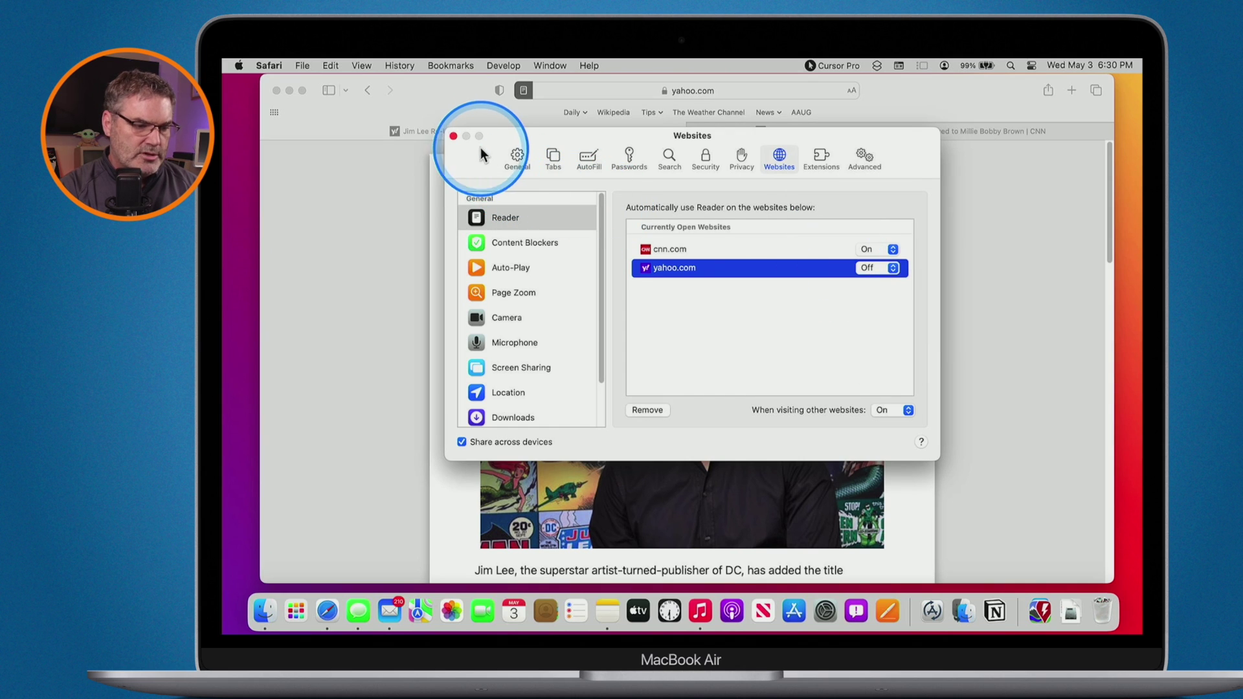
{"action": "left_click", "coordinate": [454, 135]}
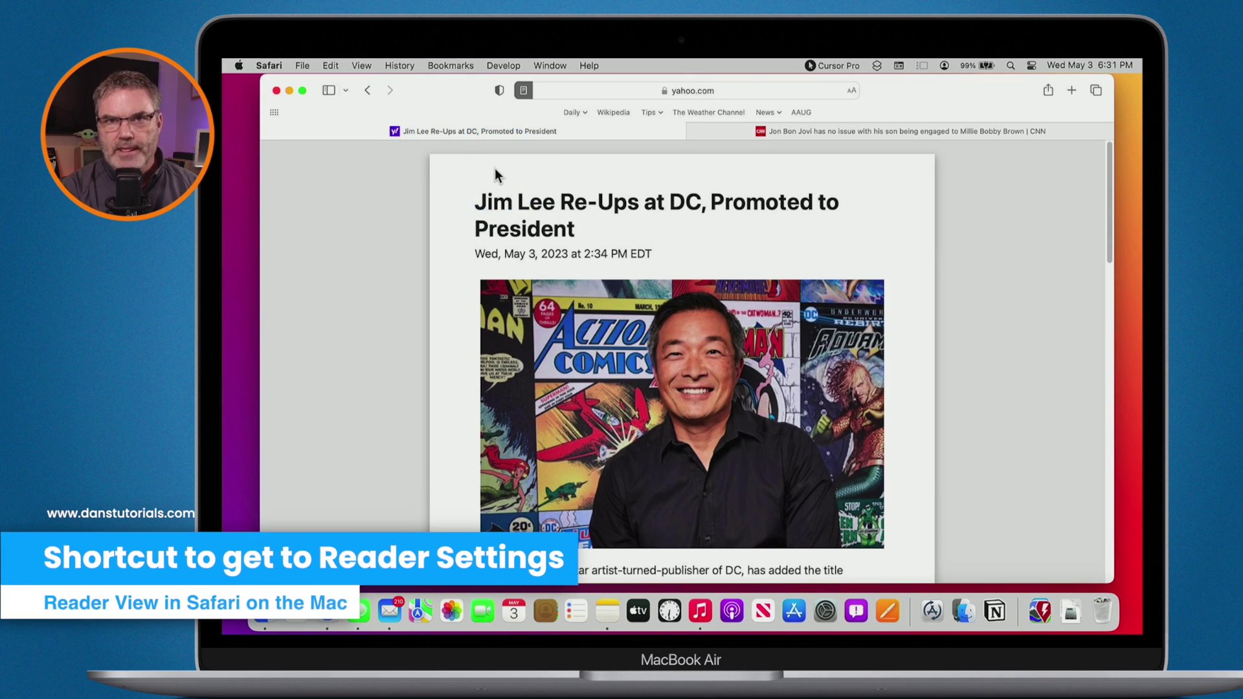
Open the Reader website settings straight from the article's Reader control, view the Reader and General settings, and close them
{"action": "right_click", "coordinate": [522, 92]}
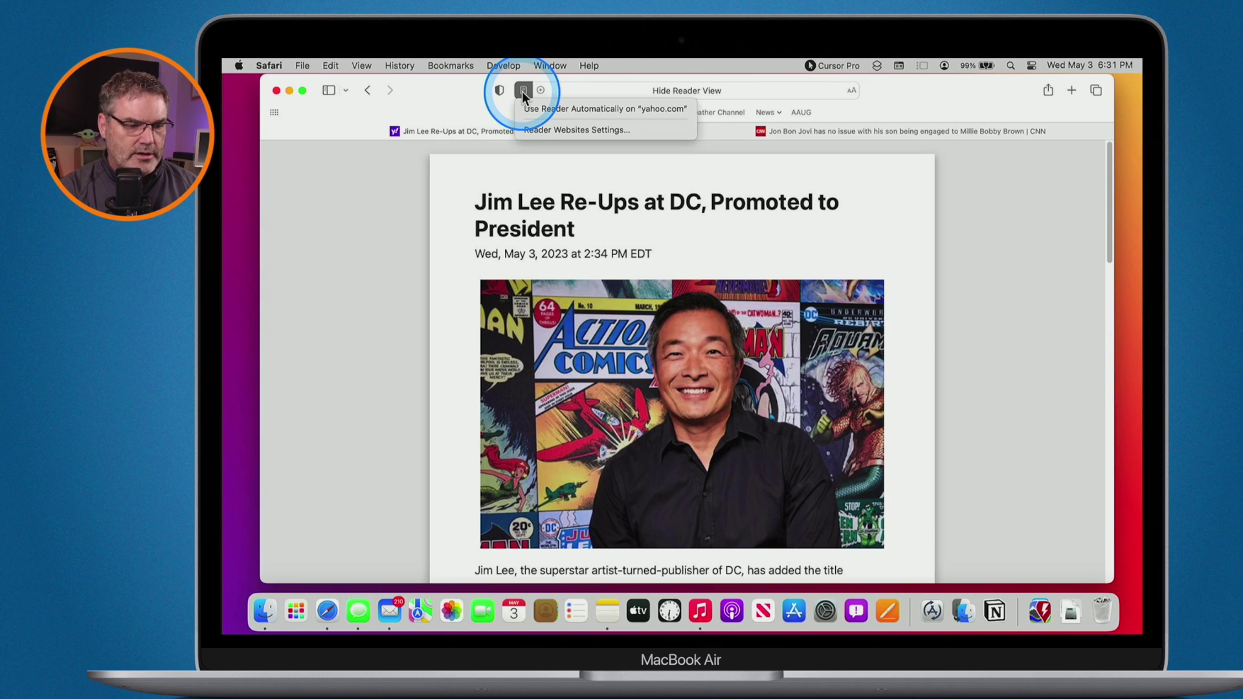
{"action": "left_click", "coordinate": [579, 134]}
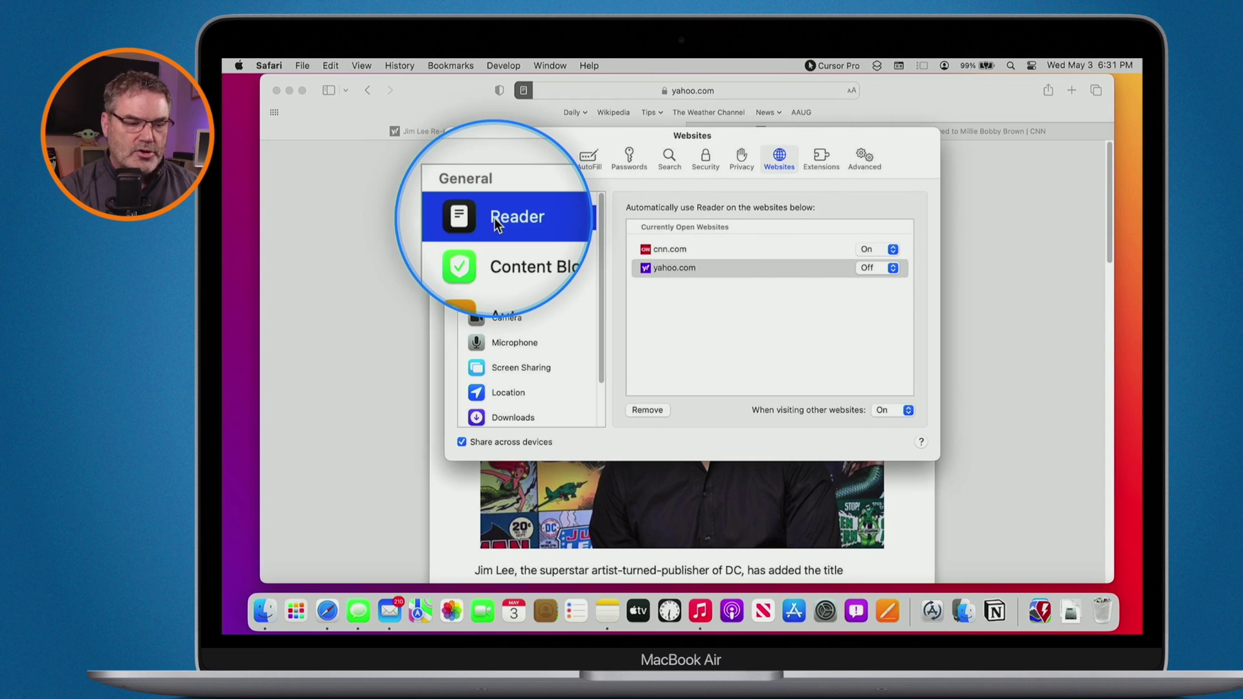
{"action": "left_click", "coordinate": [517, 157]}
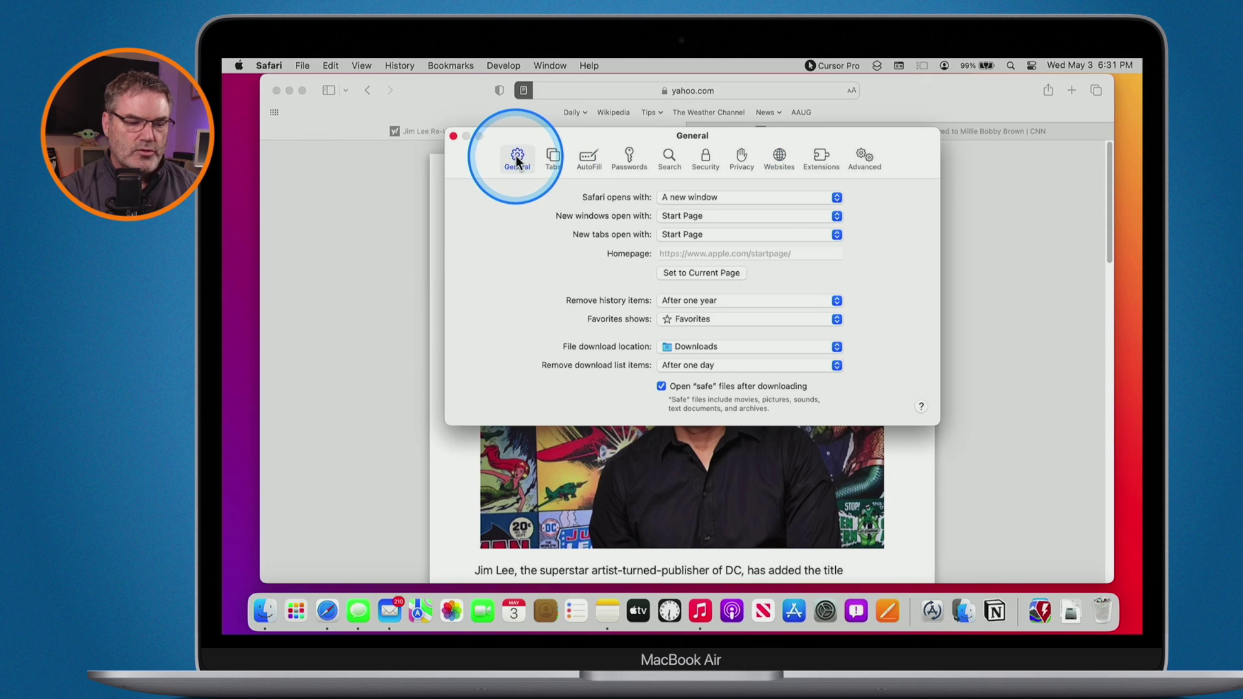
{"action": "left_click", "coordinate": [452, 136]}
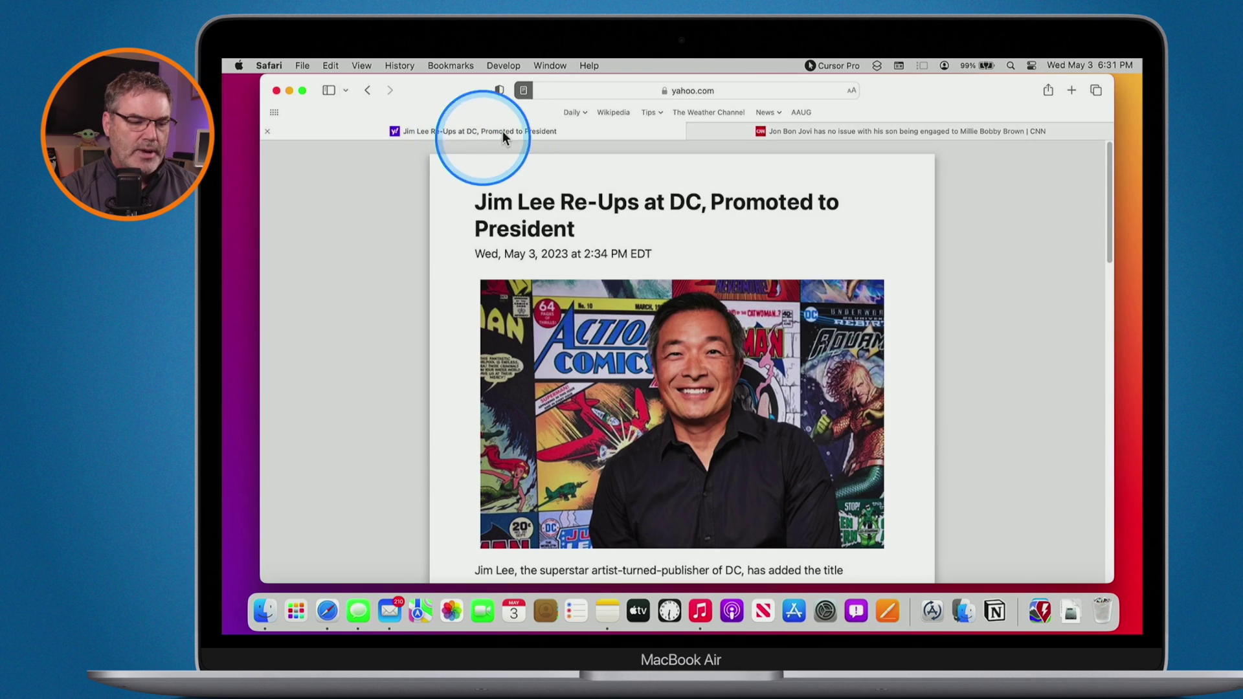
Reopen the Reader website settings and set Reader to Off when visiting other websites
{"action": "right_click", "coordinate": [524, 94]}
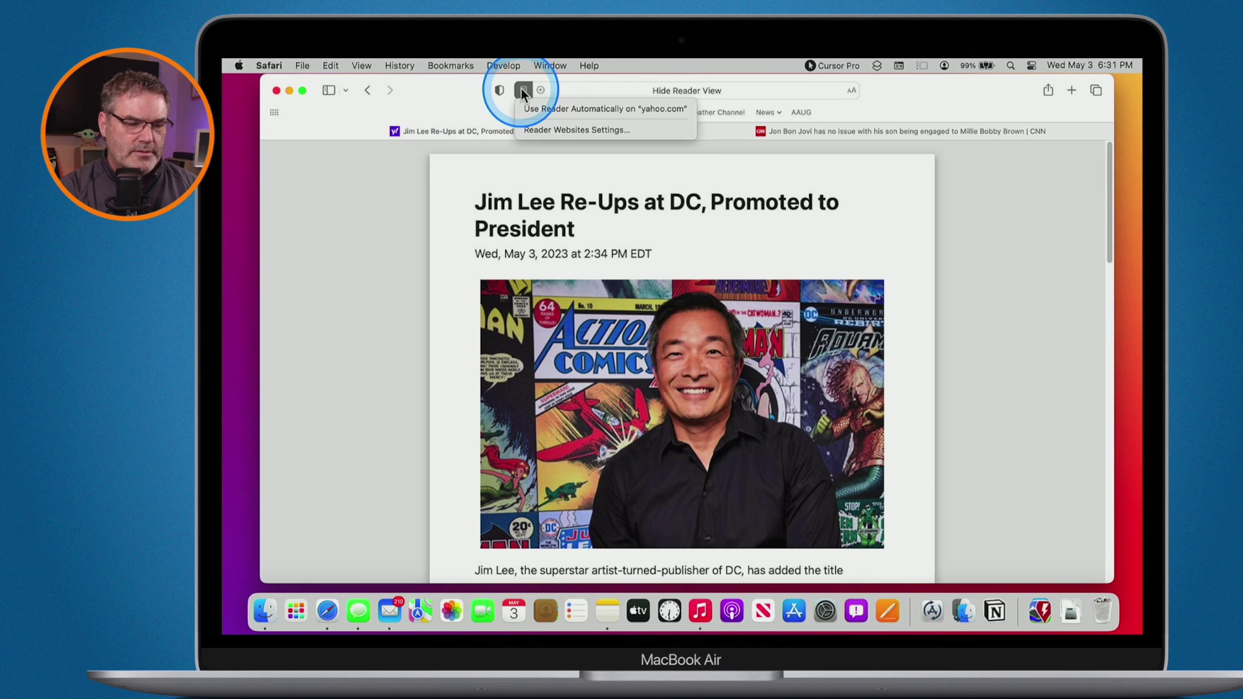
{"action": "left_click", "coordinate": [561, 130]}
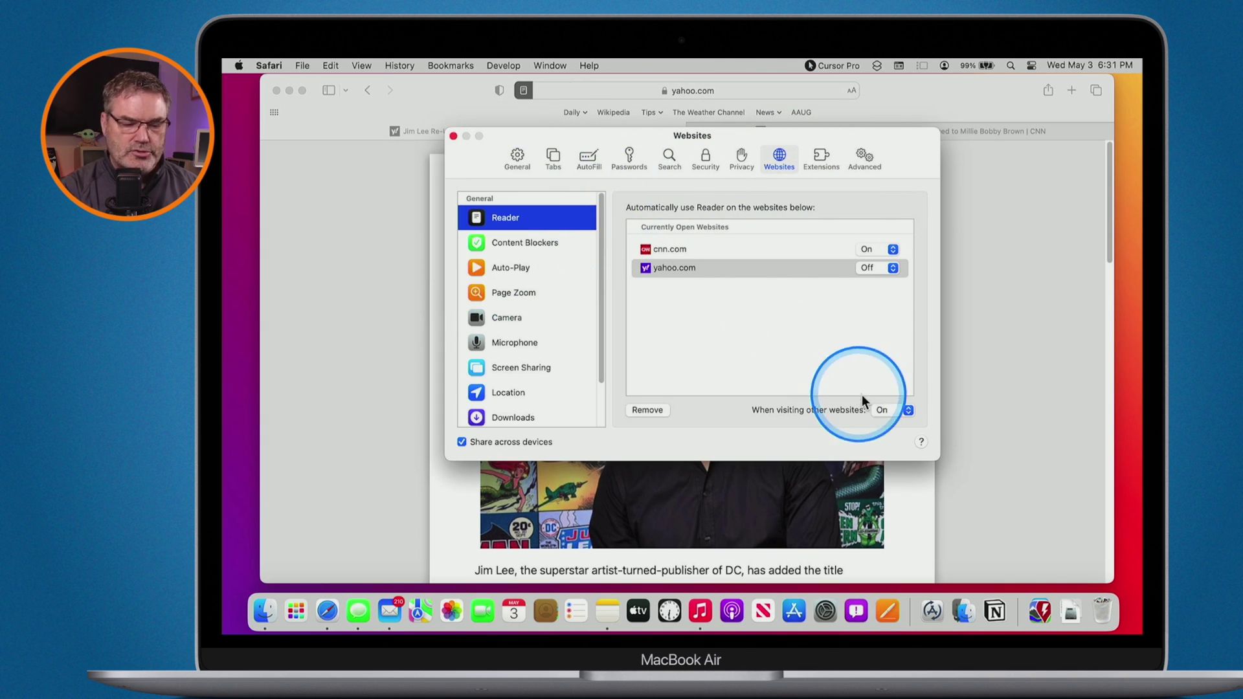
{"action": "left_click", "coordinate": [881, 410]}
{"action": "left_click", "coordinate": [881, 412]}
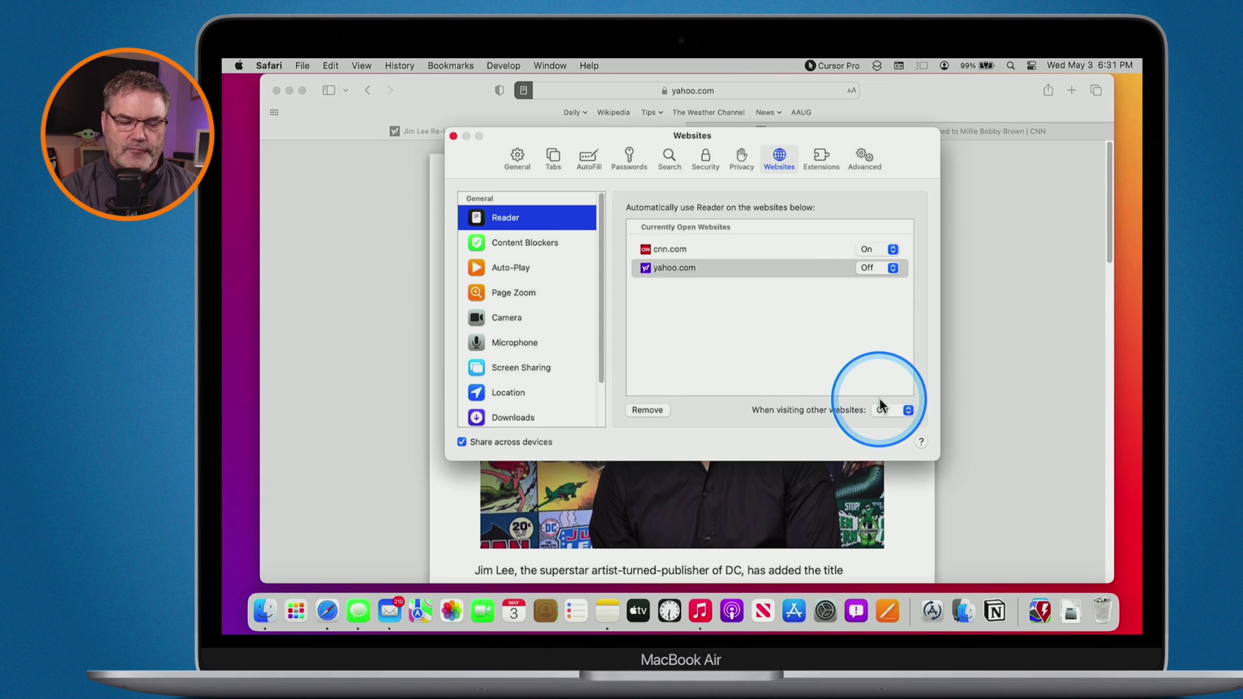